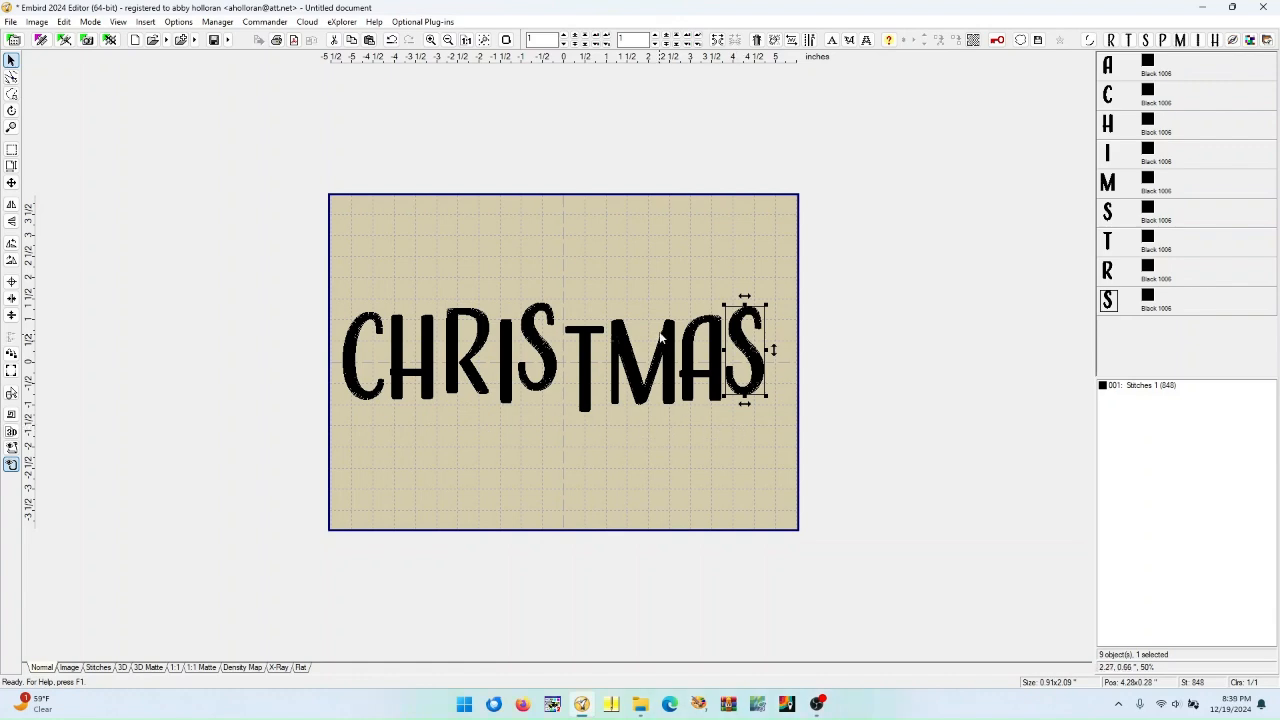
Open the hoop size settings and confirm the horizontal Janome RE28b hoop
{"action": "left_click", "coordinate": [506, 40]}
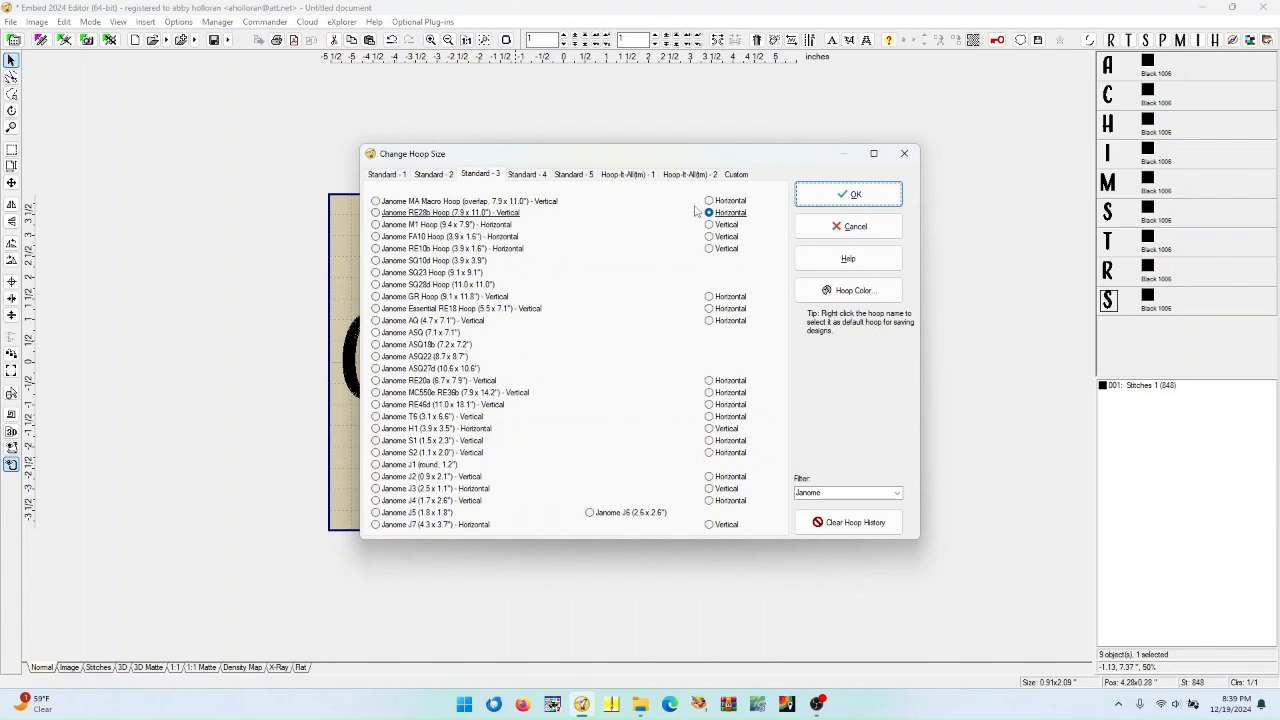
{"action": "left_click", "coordinate": [851, 198]}
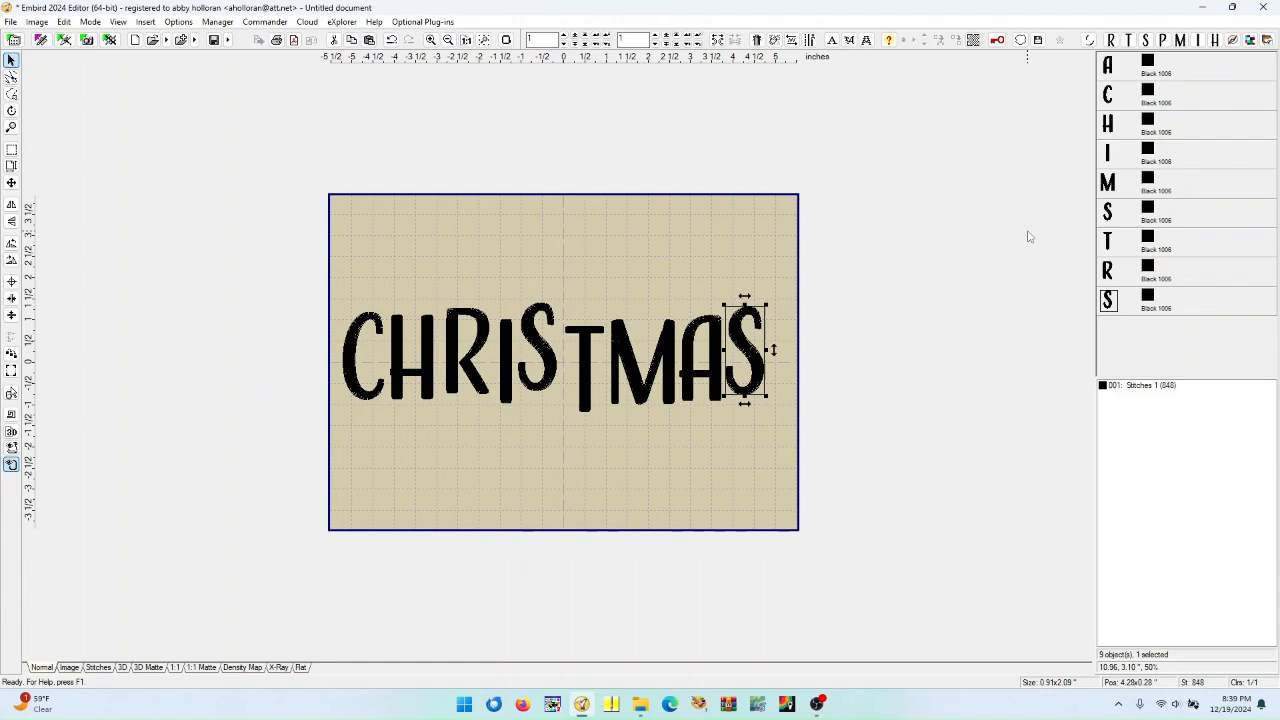
Reorder the letter objects so the C is inserted before the A at the top of the object list
{"action": "left_click", "coordinate": [1108, 100]}
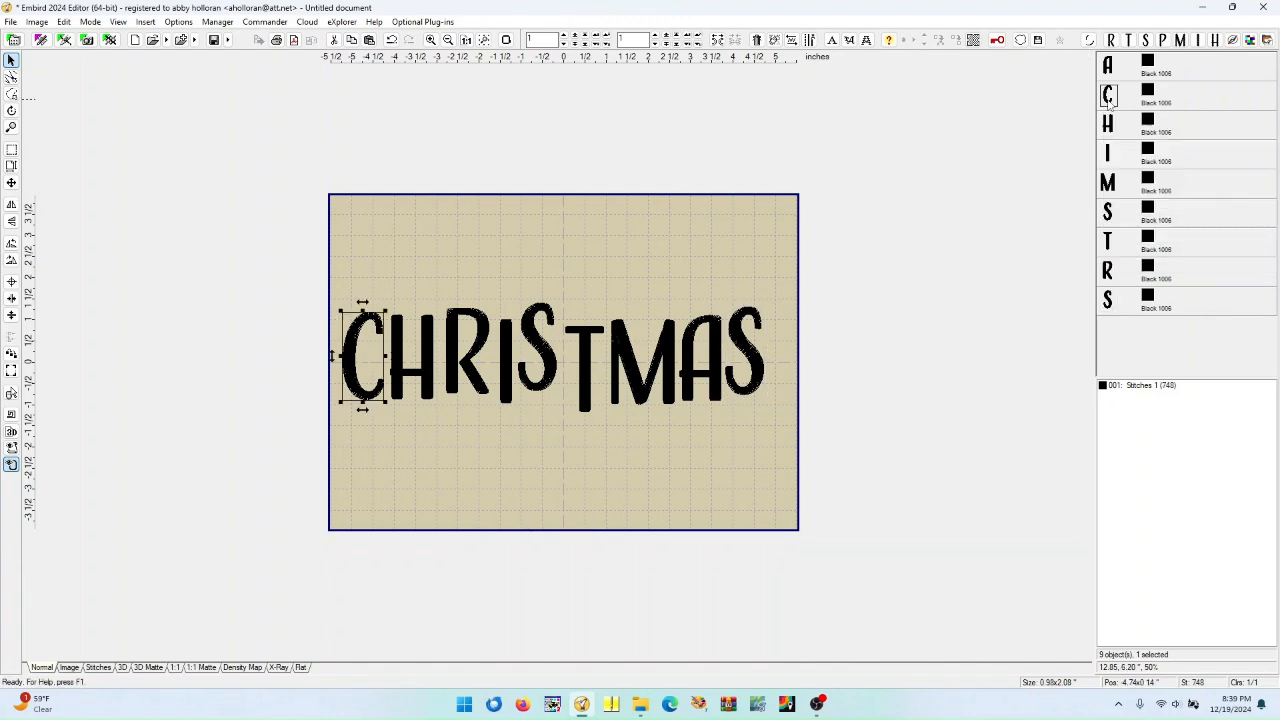
{"action": "left_click_drag", "start_coordinate": [1108, 100], "coordinate": [1111, 69]}
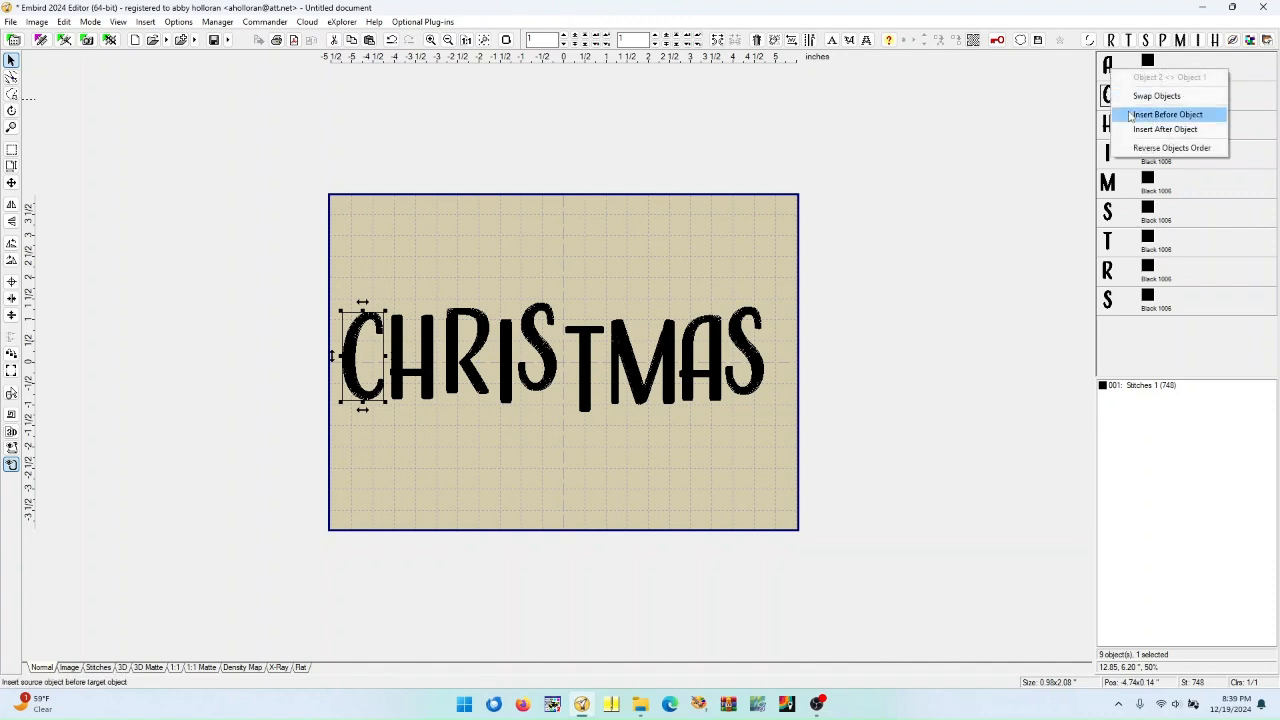
{"action": "left_click", "coordinate": [1131, 117]}
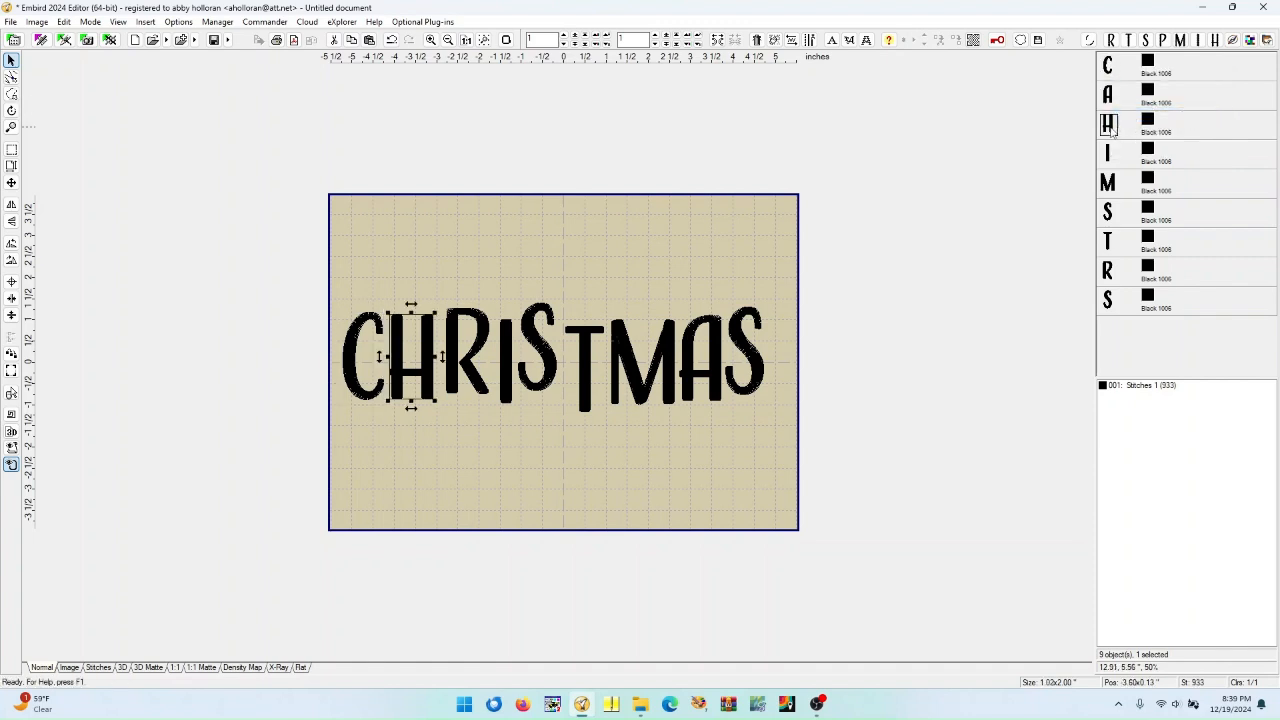
Move the H object so it comes directly after the C in the object order
{"action": "left_click", "coordinate": [1110, 124]}
{"action": "left_click_drag", "start_coordinate": [1113, 97], "coordinate": [1110, 118]}
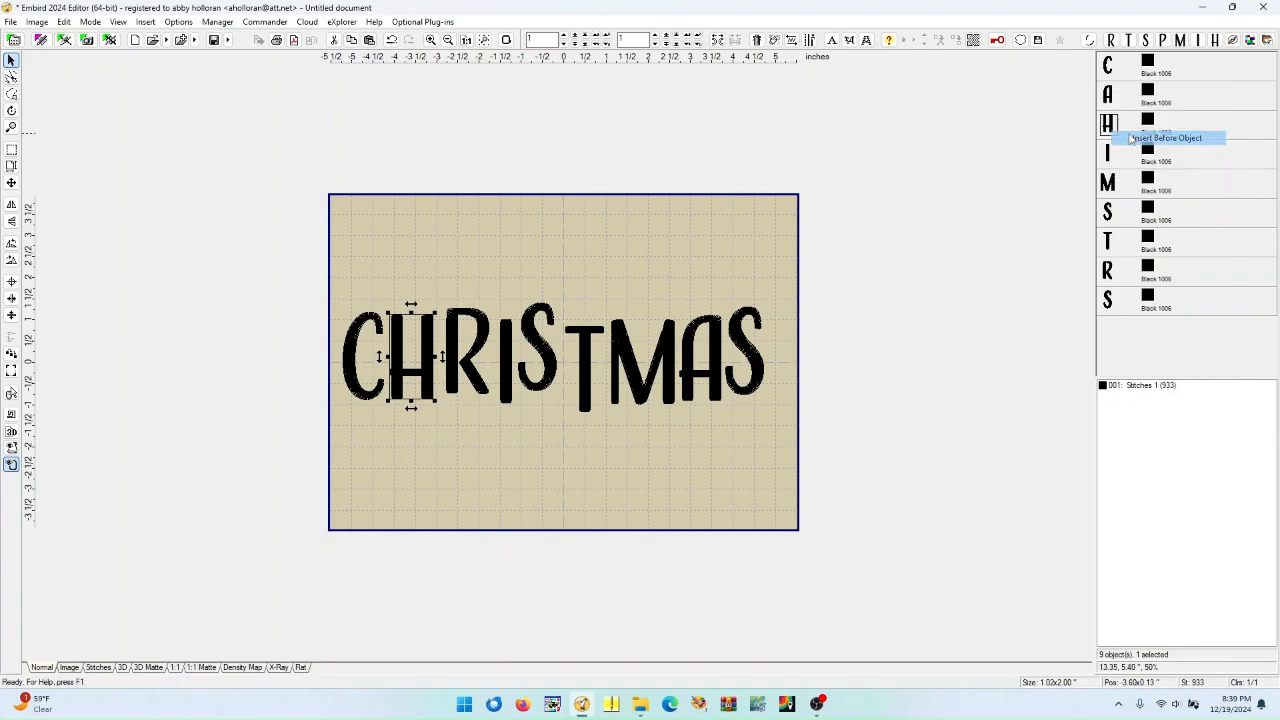
{"action": "left_click", "coordinate": [1130, 137]}
Move the R object so it comes directly after the H in the object order
{"action": "left_click", "coordinate": [1110, 272]}
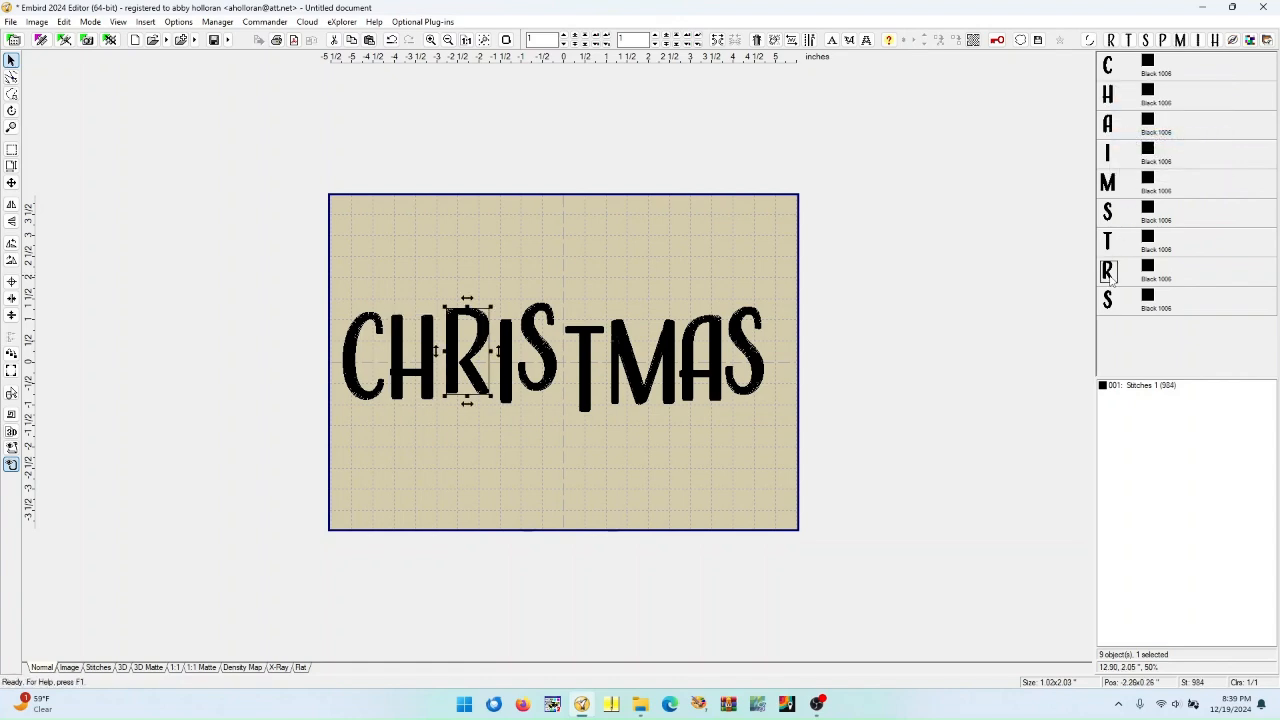
{"action": "left_click_drag", "start_coordinate": [1113, 165], "coordinate": [1112, 130]}
{"action": "left_click", "coordinate": [1150, 170]}
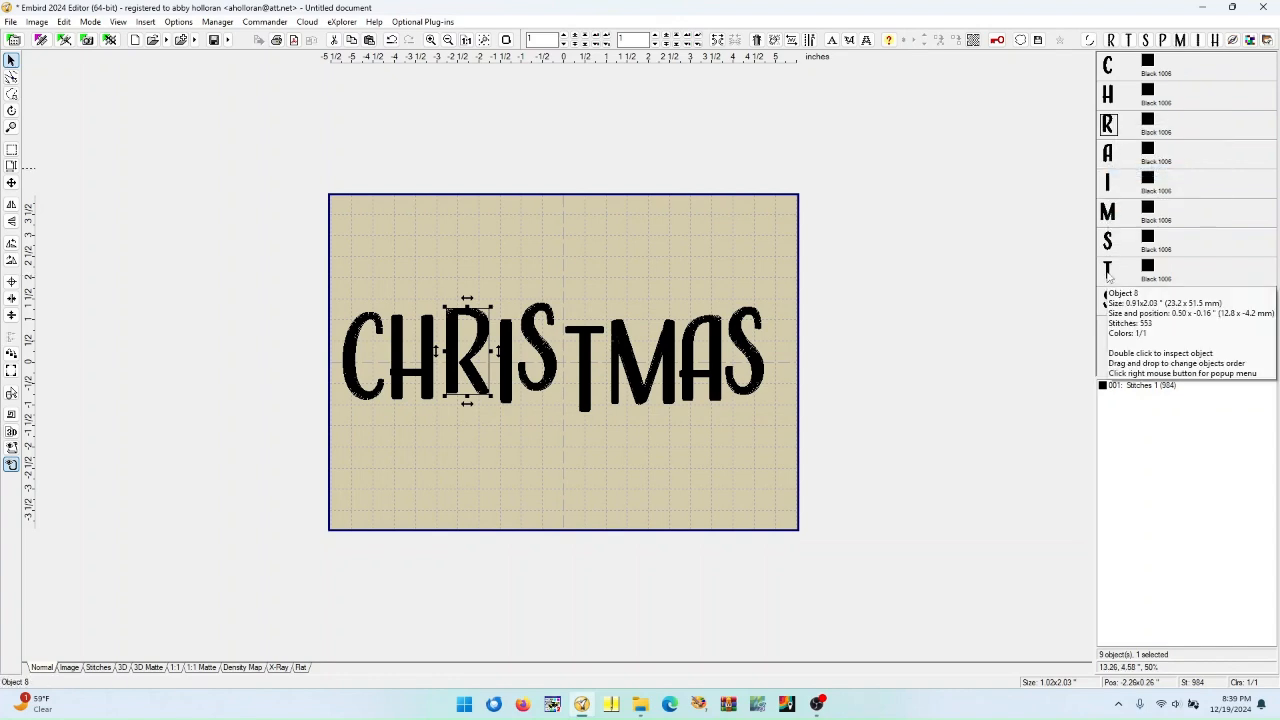
Move the A object down so it sits just before the final S in the object order
{"action": "left_click", "coordinate": [1108, 158]}
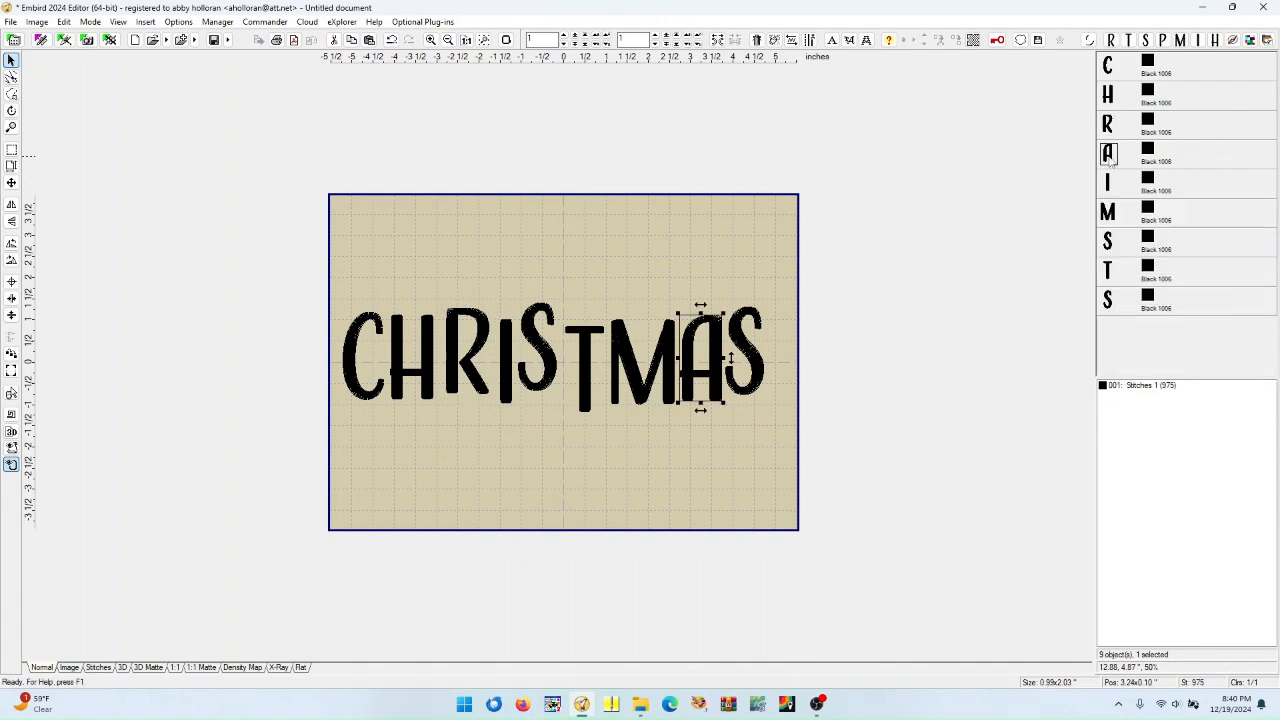
{"action": "left_click_drag", "start_coordinate": [1108, 158], "coordinate": [1112, 280]}
{"action": "left_click", "coordinate": [1123, 339]}
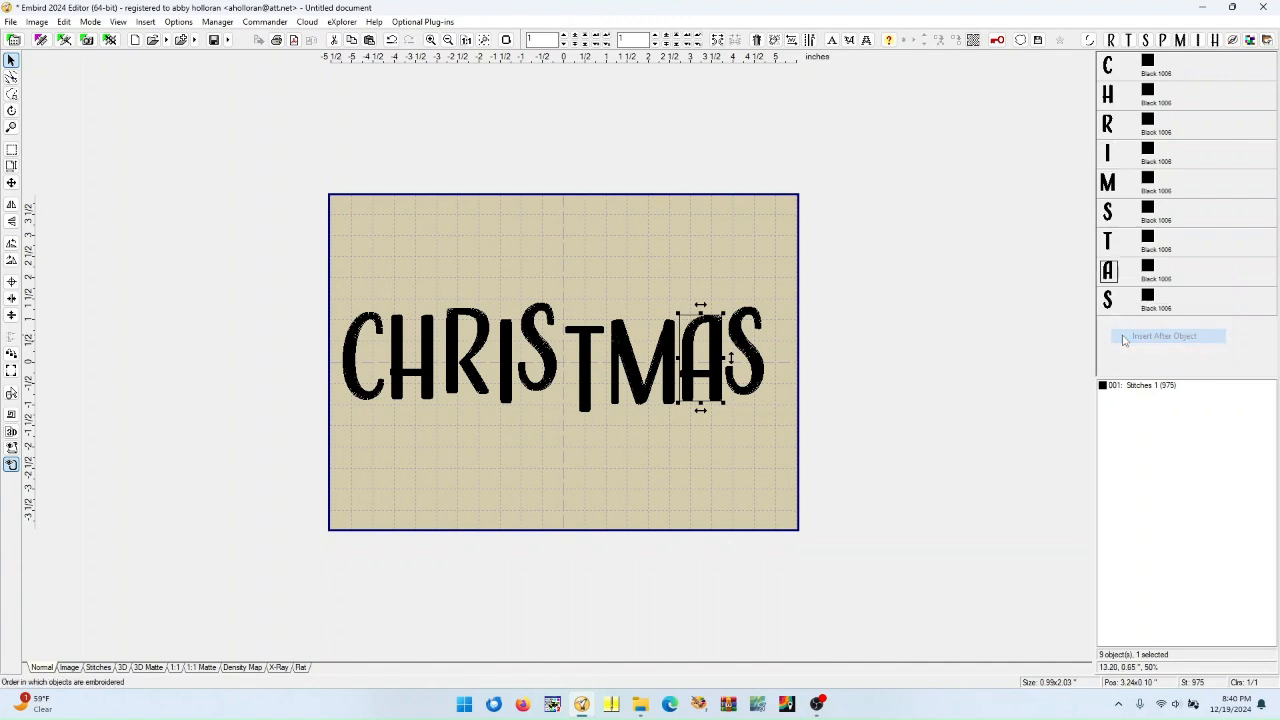
Insert the first S object before the M so it follows the I in the object order
{"action": "left_click", "coordinate": [1106, 224]}
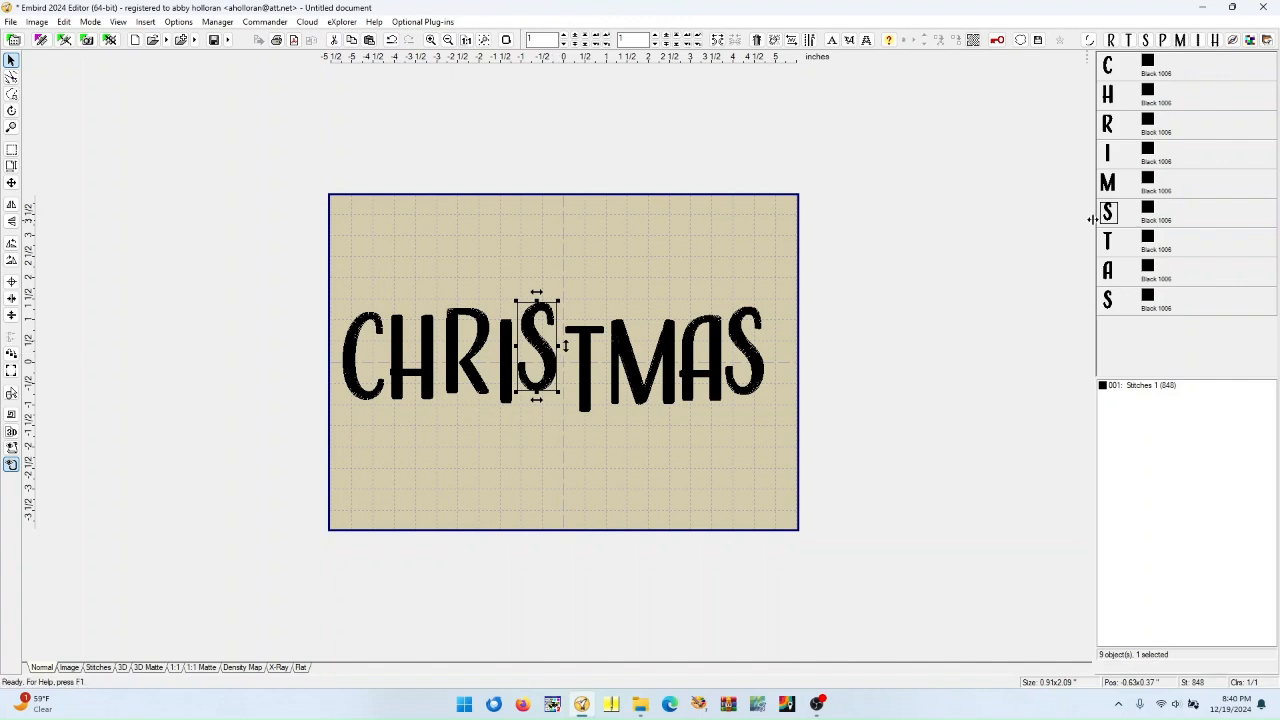
{"action": "right_click", "coordinate": [1108, 182]}
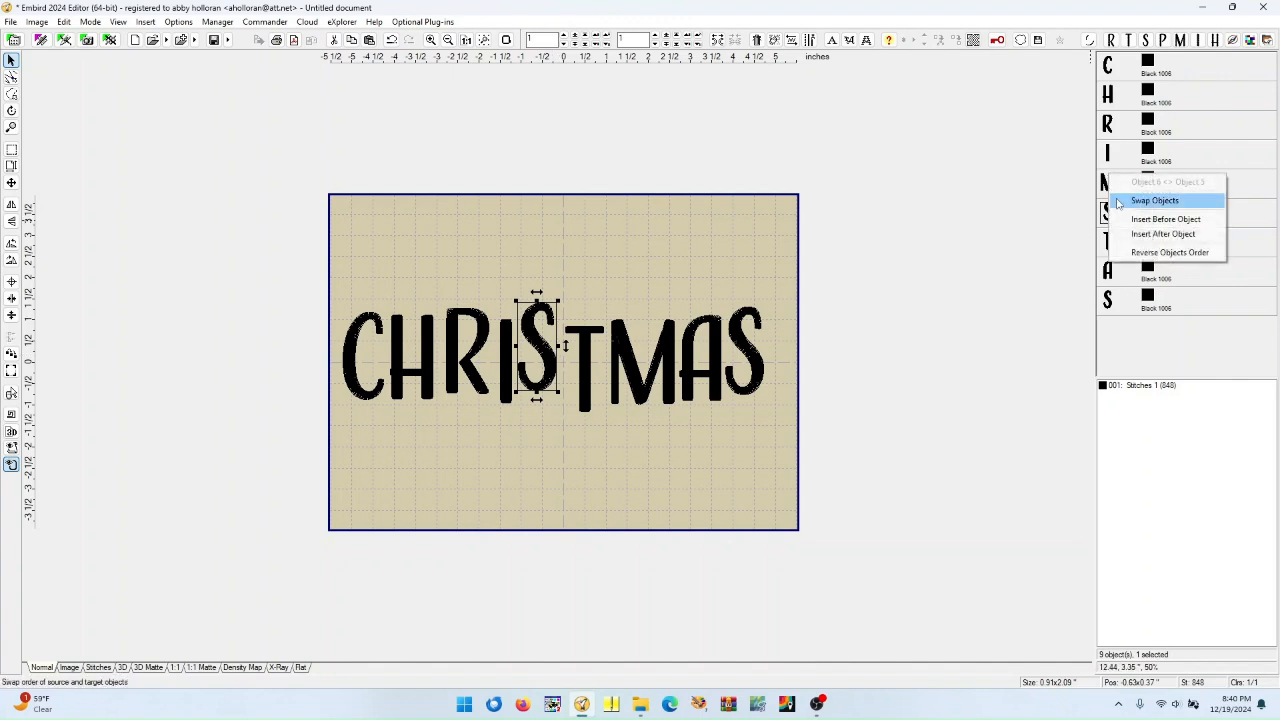
{"action": "left_click", "coordinate": [1132, 218]}
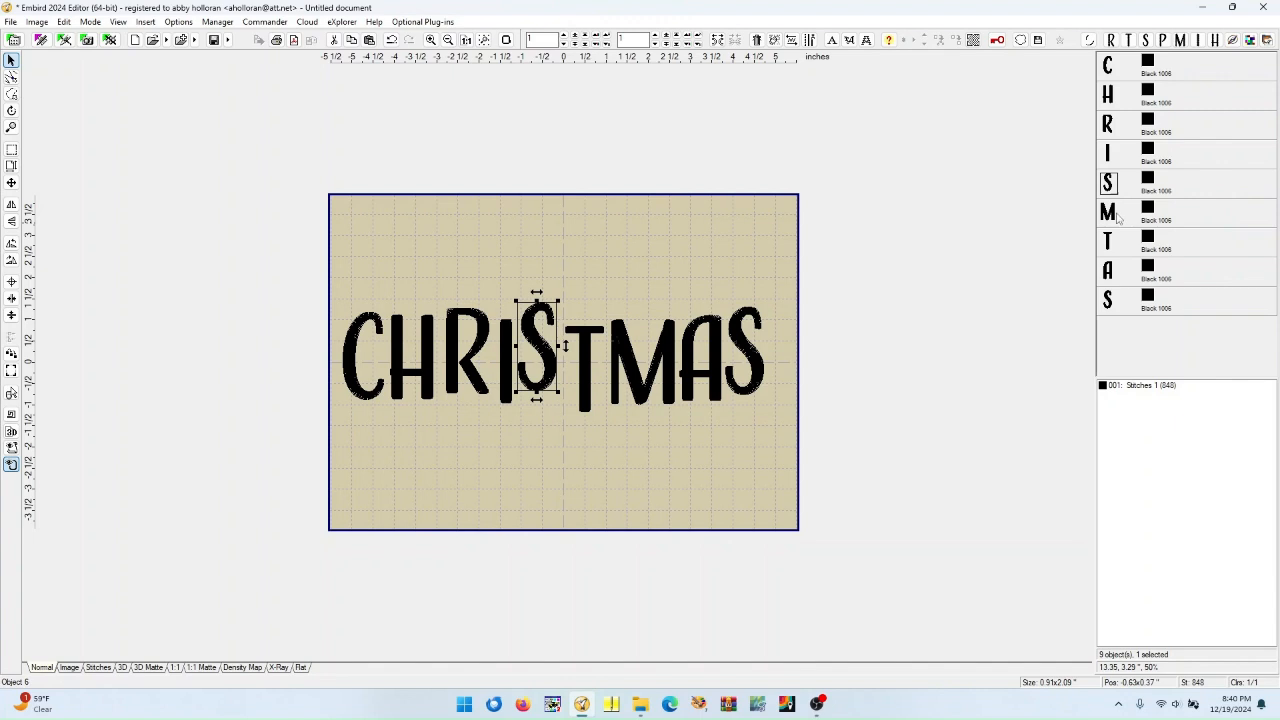
Insert the T object before the M so the order spells CHRISTMAS
{"action": "left_click", "coordinate": [1112, 247]}
{"action": "left_click_drag", "start_coordinate": [1114, 250], "coordinate": [1116, 212]}
{"action": "left_click", "coordinate": [1127, 254]}
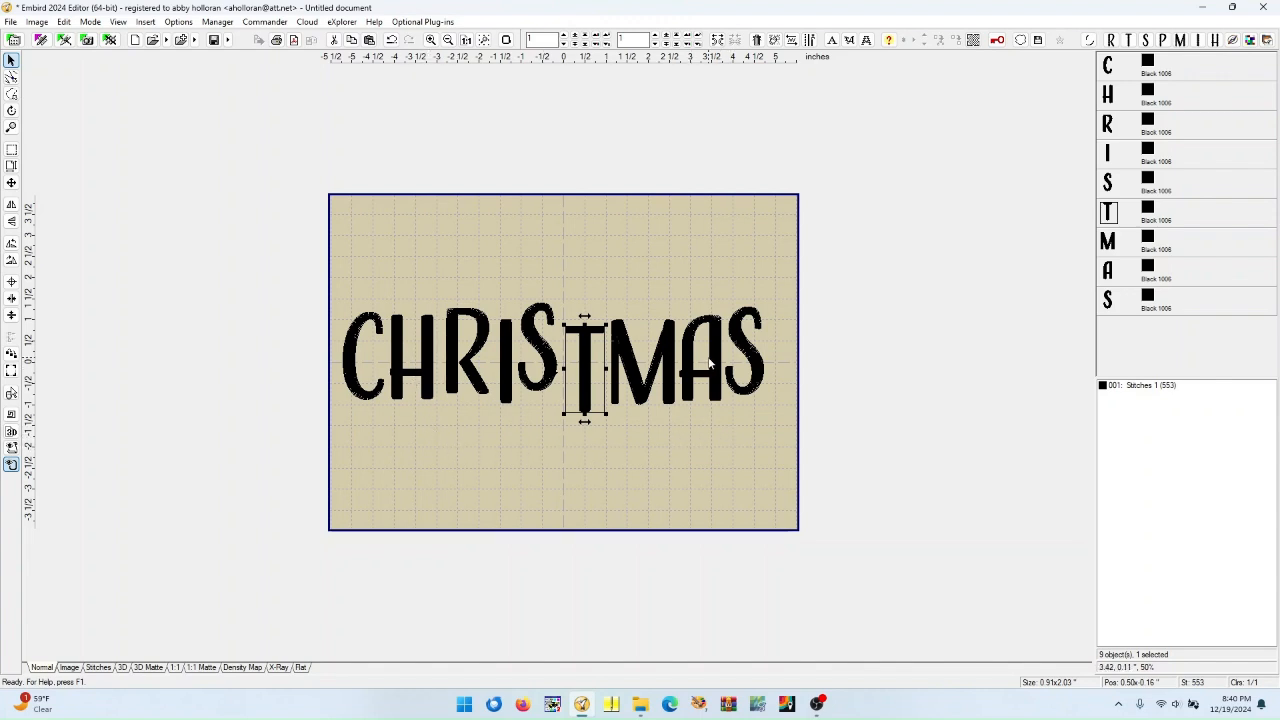
Reposition the individual letters on the canvas so CHRISTMAS sits evenly spaced in one line
{"action": "left_click", "coordinate": [397, 356]}
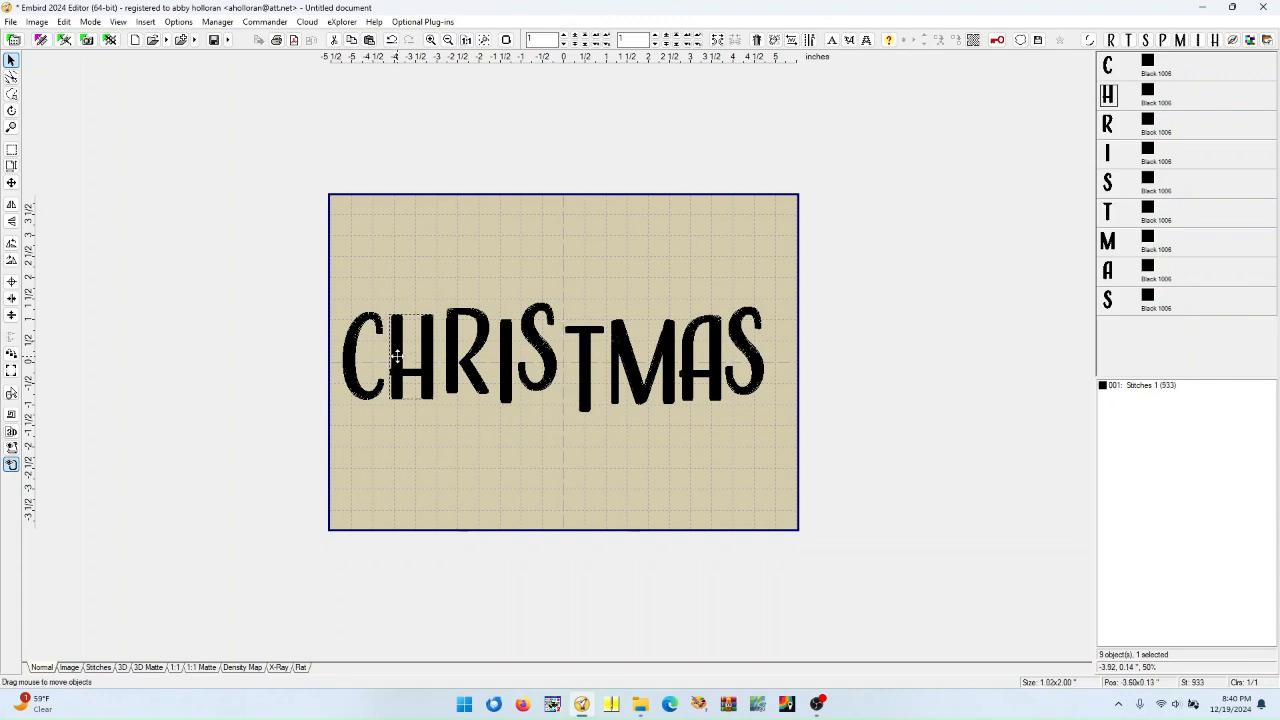
{"action": "left_click_drag", "start_coordinate": [397, 356], "coordinate": [629, 375]}
{"action": "left_click", "coordinate": [472, 366]}
{"action": "left_click", "coordinate": [645, 380]}
{"action": "left_click", "coordinate": [710, 388]}
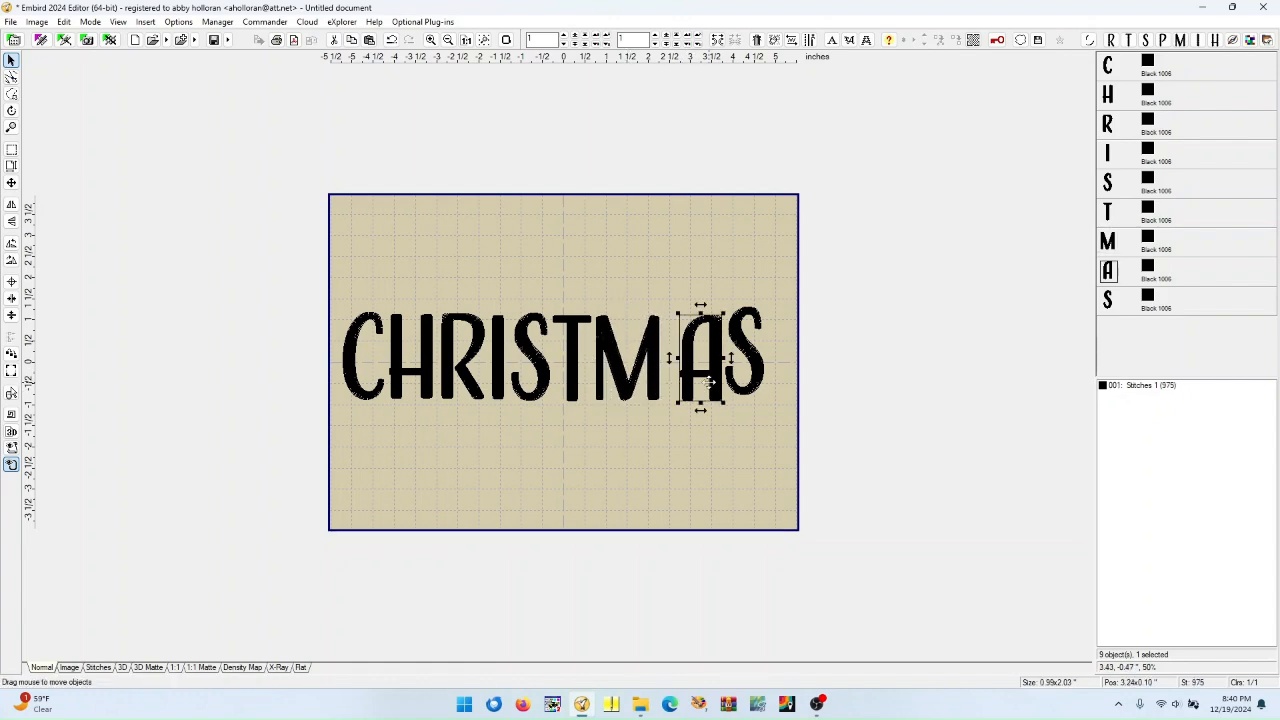
{"action": "left_click_drag", "start_coordinate": [714, 384], "coordinate": [741, 378]}
{"action": "left_click", "coordinate": [696, 450]}
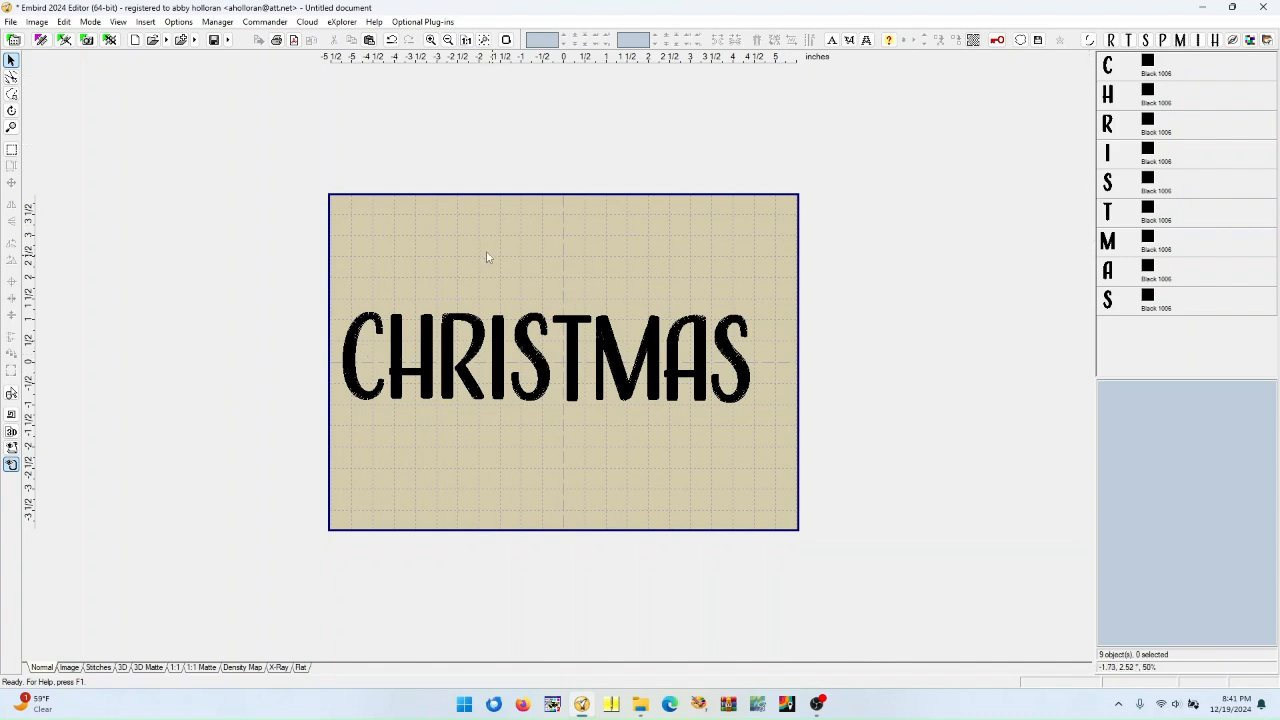
Select all letters and center them horizontally in the hoop
{"action": "left_click", "coordinate": [11, 150]}
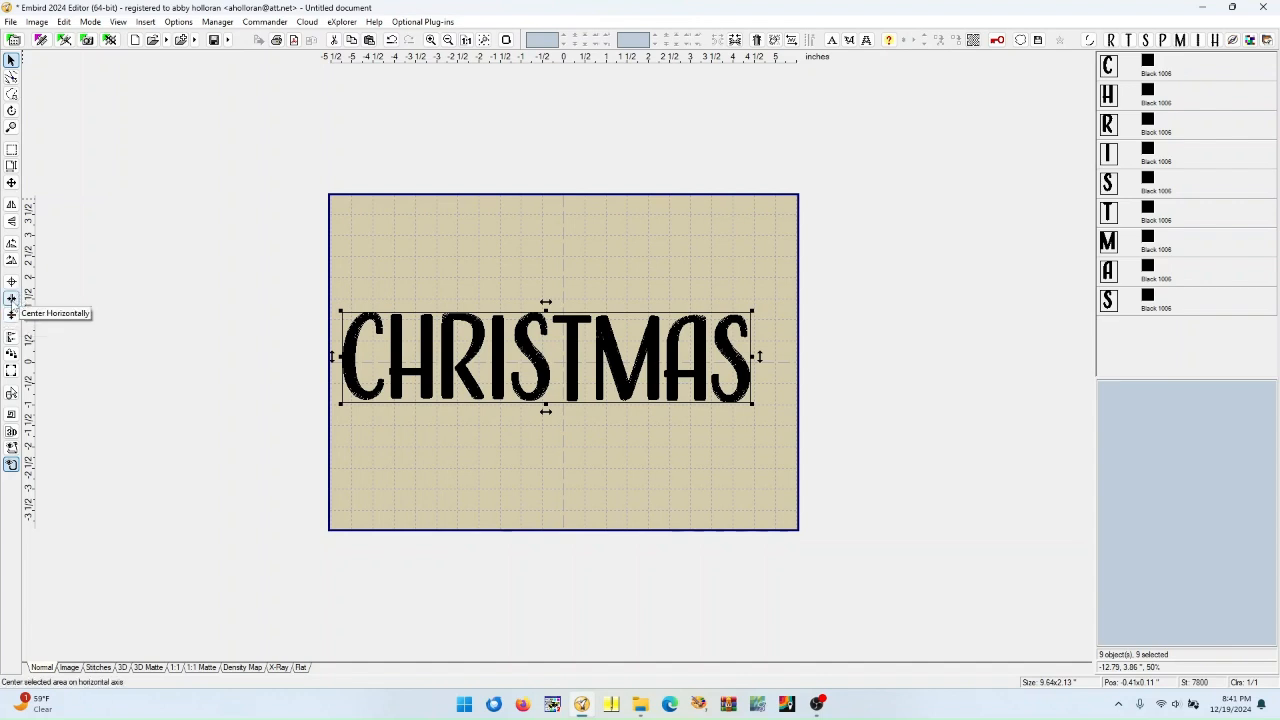
{"action": "left_click", "coordinate": [12, 298]}
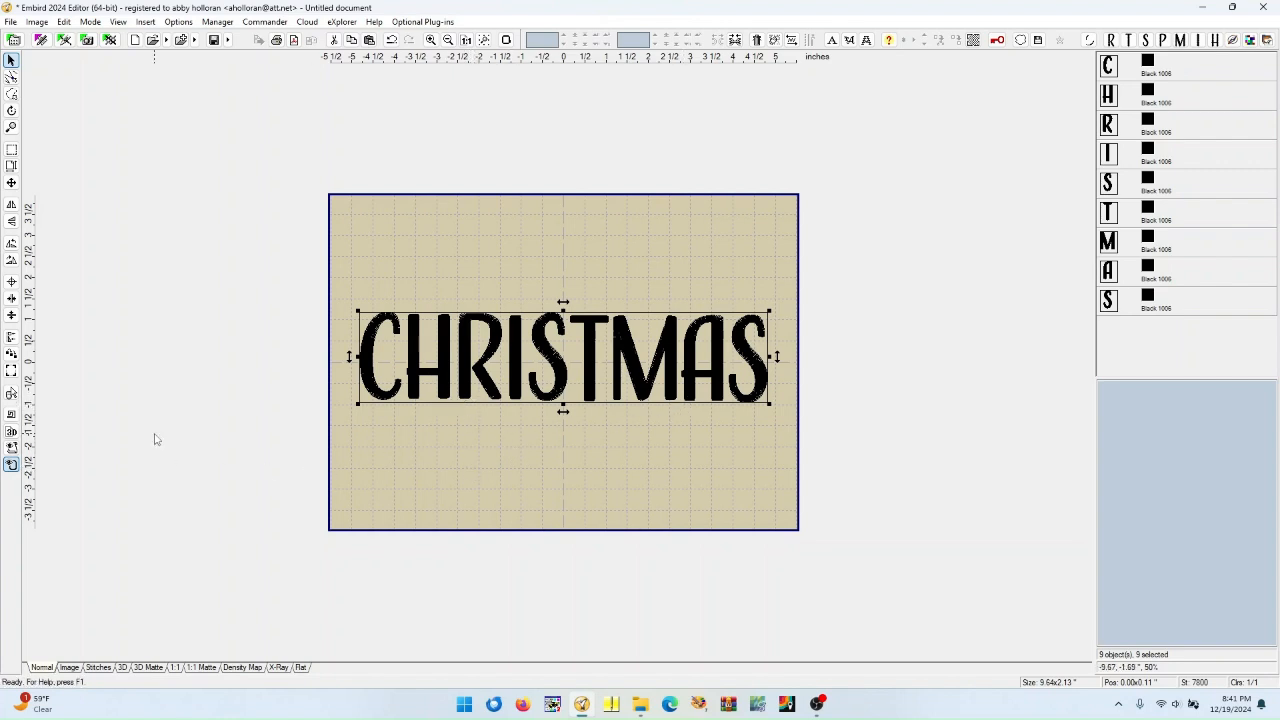
Align all letters along their bottoms and join them into a single object
{"action": "left_click", "coordinate": [11, 338]}
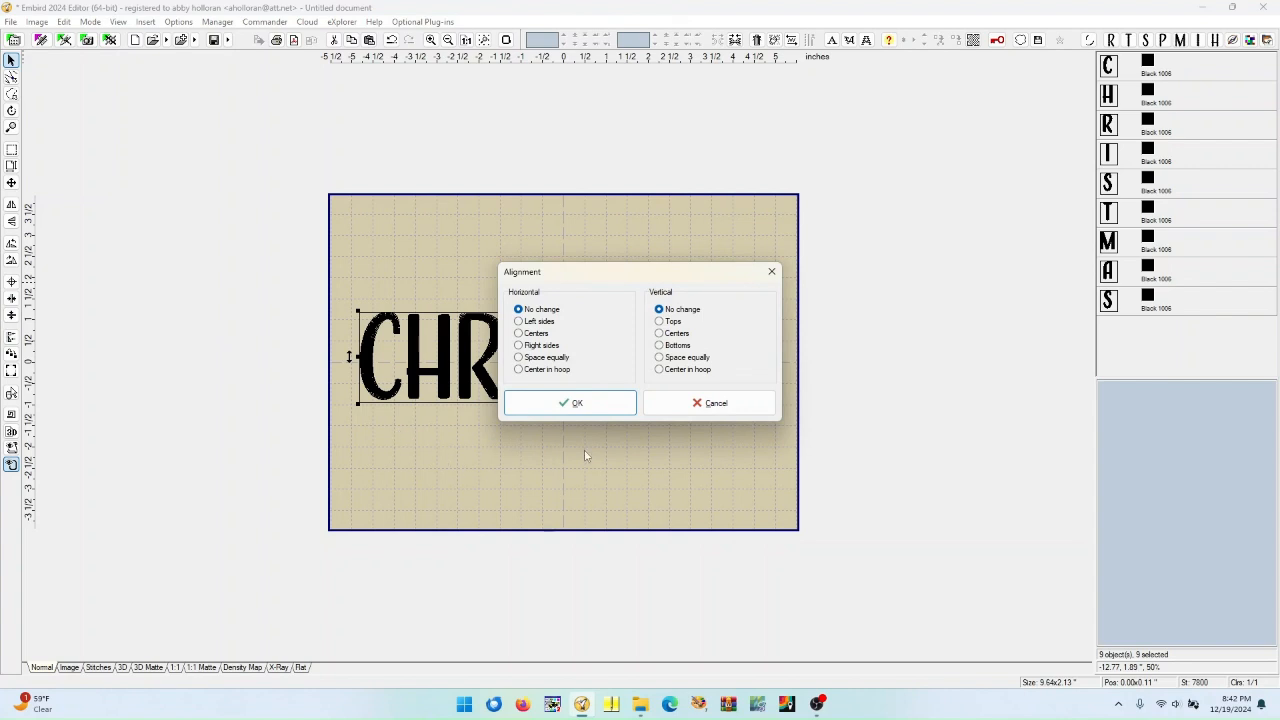
{"action": "left_click", "coordinate": [660, 346]}
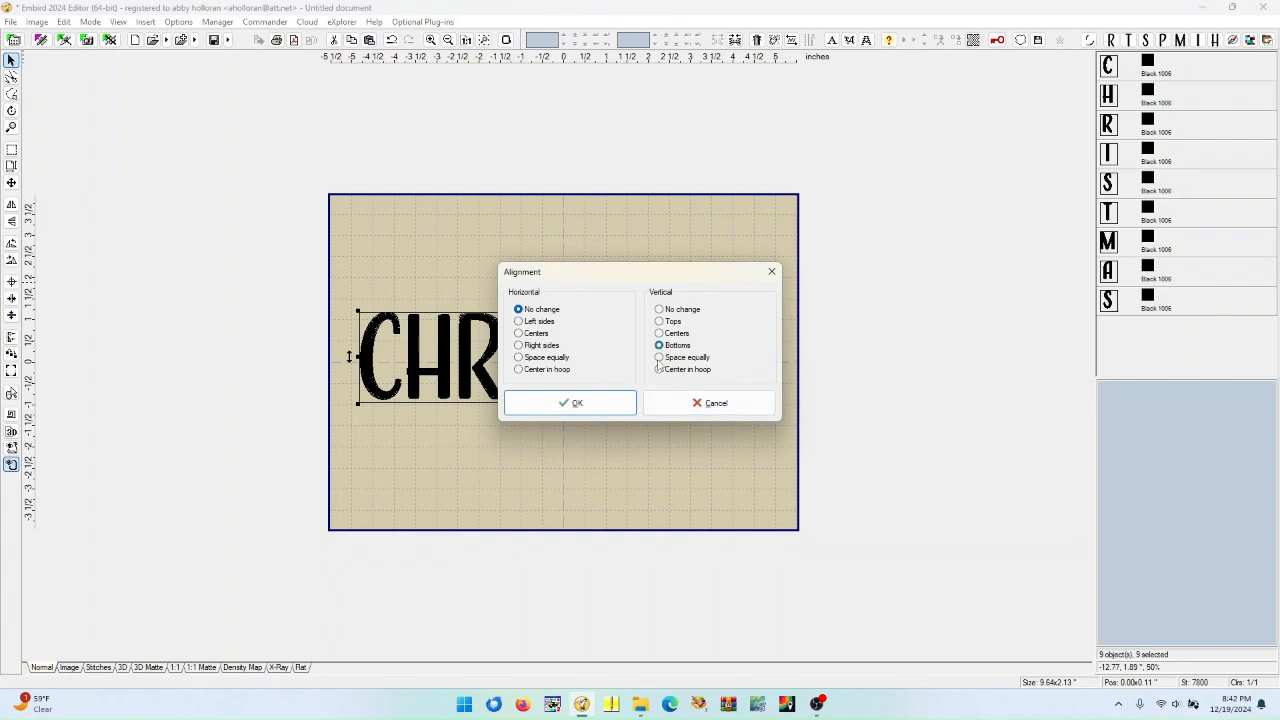
{"action": "left_click", "coordinate": [607, 404]}
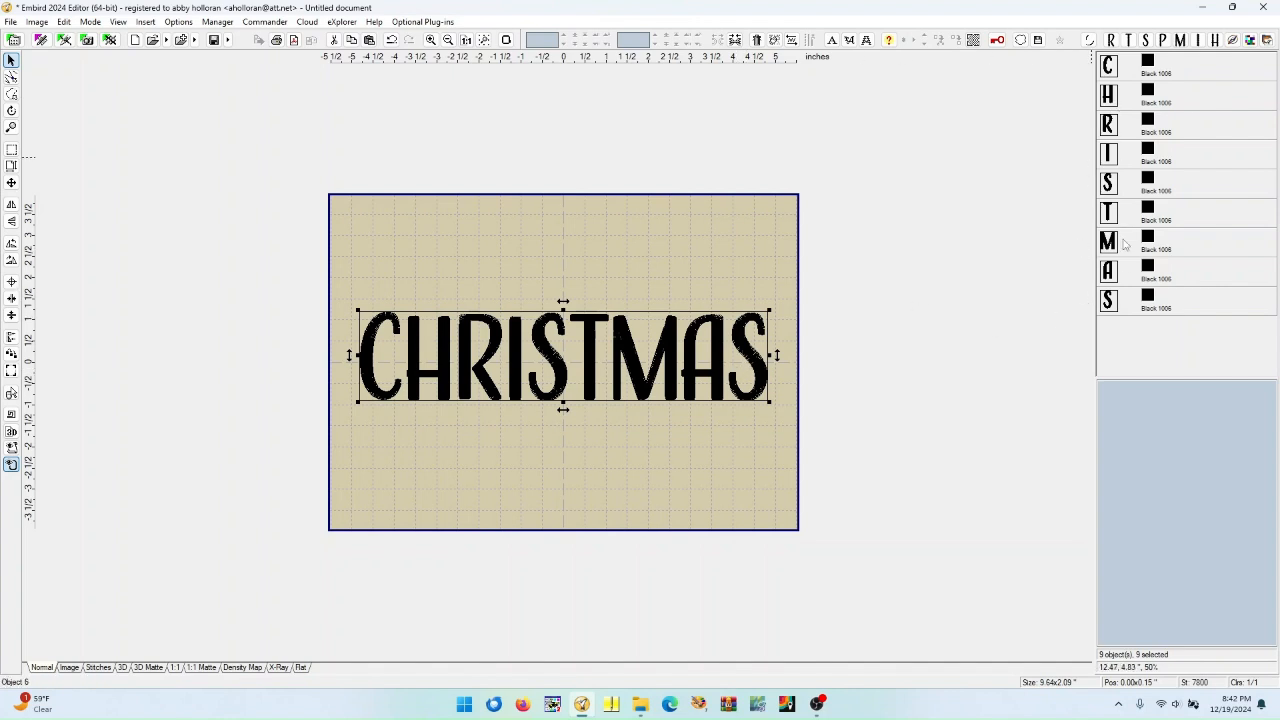
{"action": "left_click", "coordinate": [735, 40]}
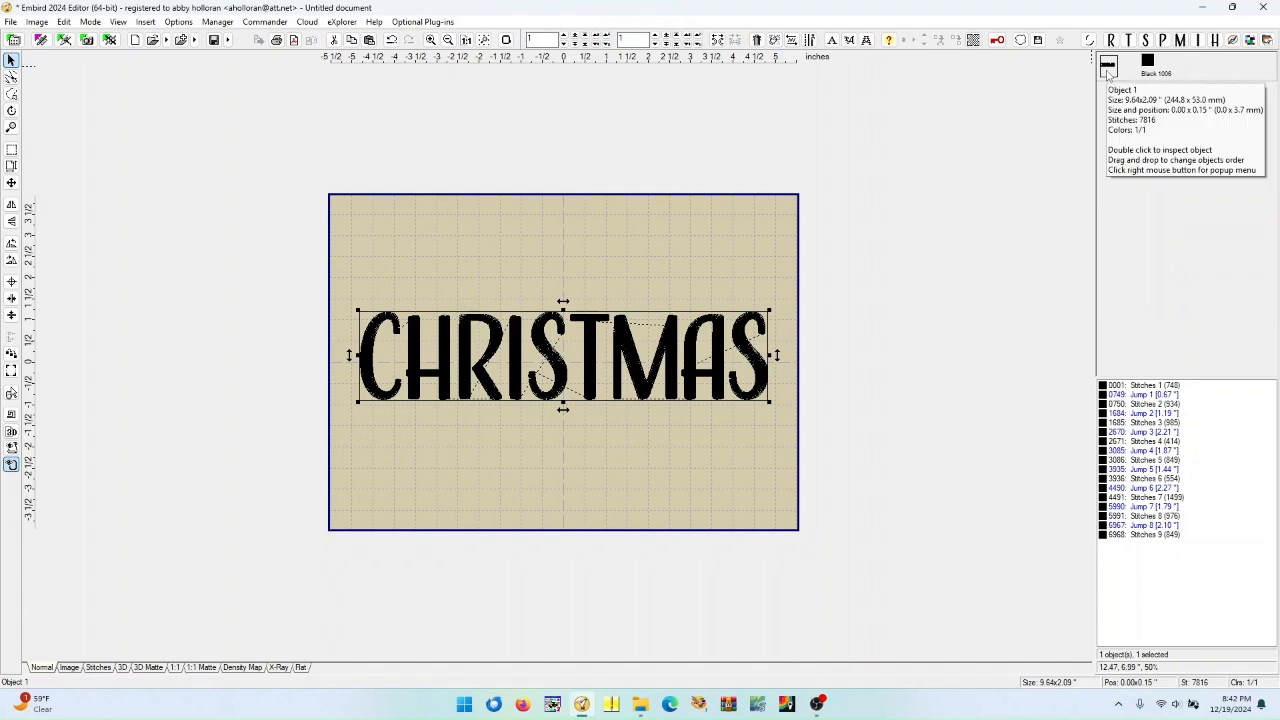
Merge the stitchtopiaCaleb2in letter files E, M, R and Y from the 2 inch folder into the design
{"action": "left_click", "coordinate": [15, 23]}
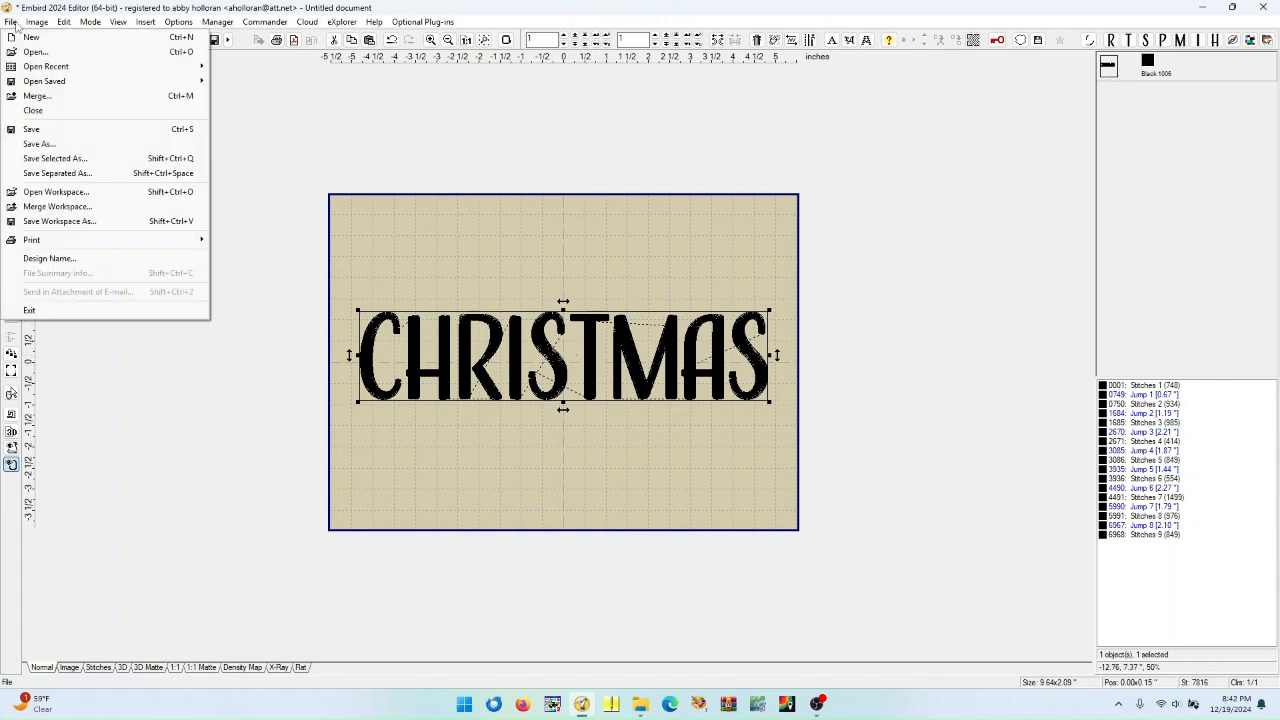
{"action": "left_click", "coordinate": [38, 97]}
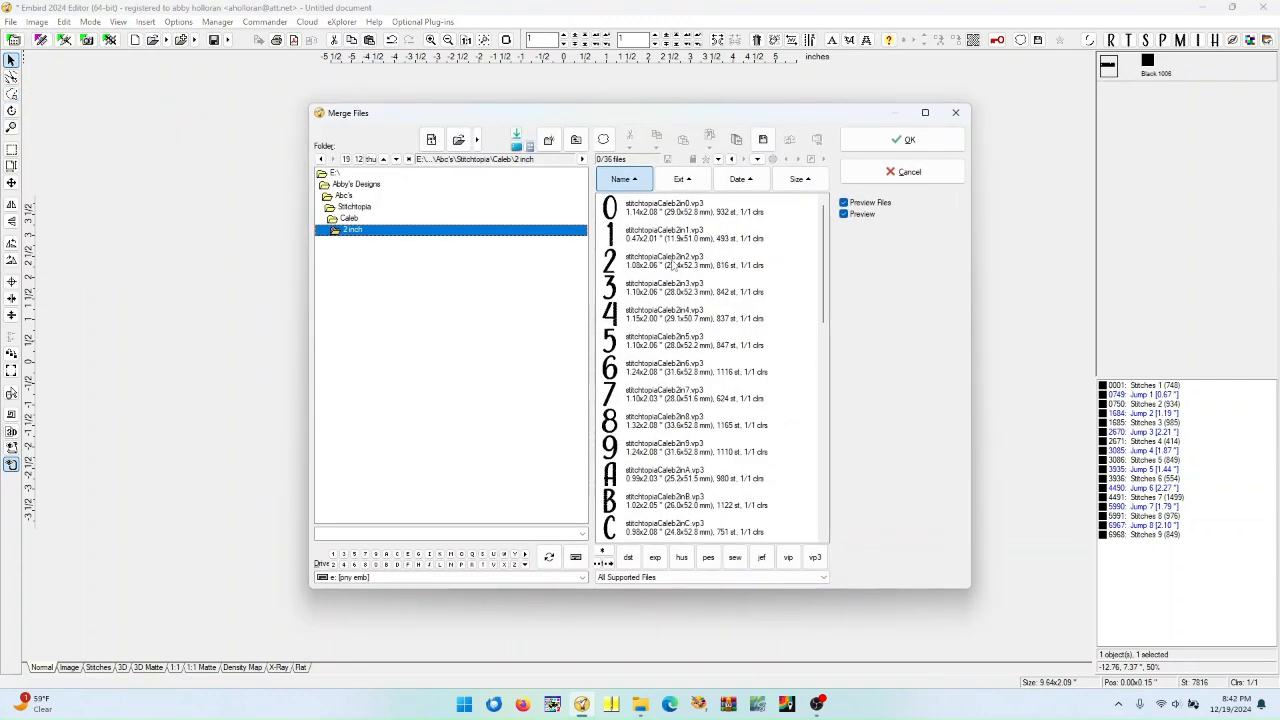
{"action": "scroll", "coordinate": [830, 270], "scroll_direction": "down", "scroll_amount": 5}
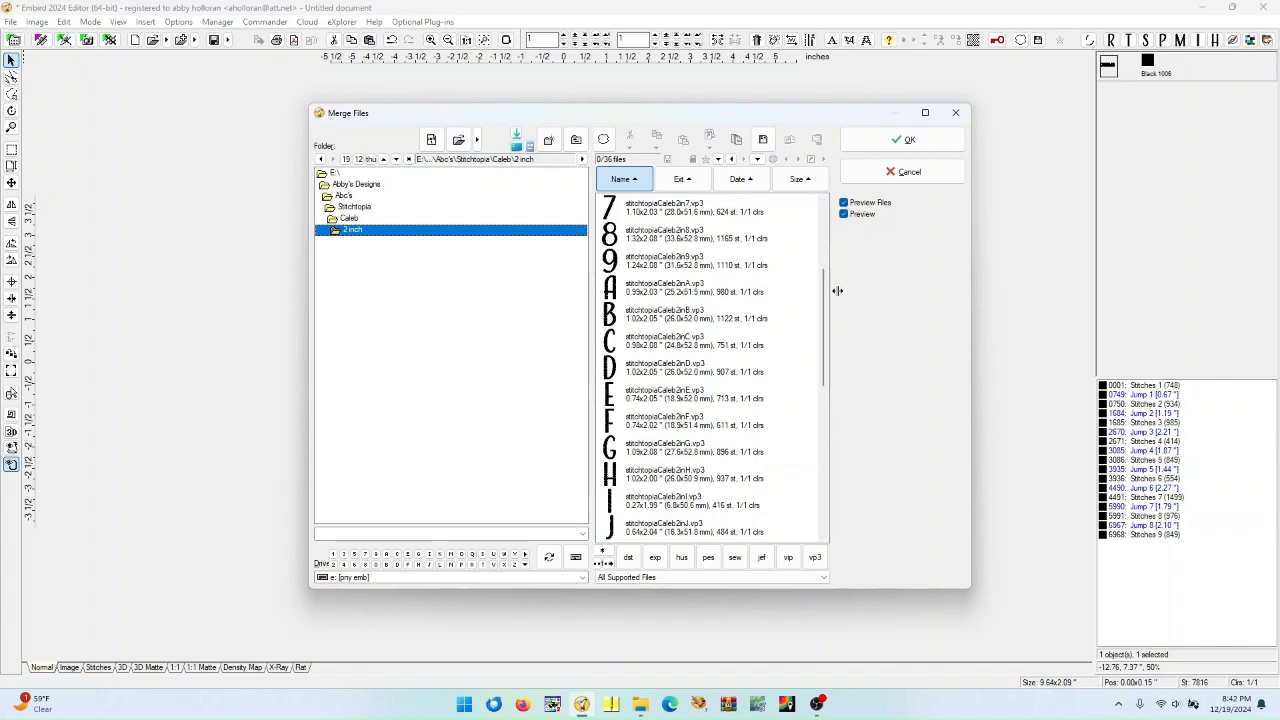
{"action": "left_click", "coordinate": [657, 398]}
{"action": "scroll", "coordinate": [659, 452], "scroll_direction": "down", "scroll_amount": 3}
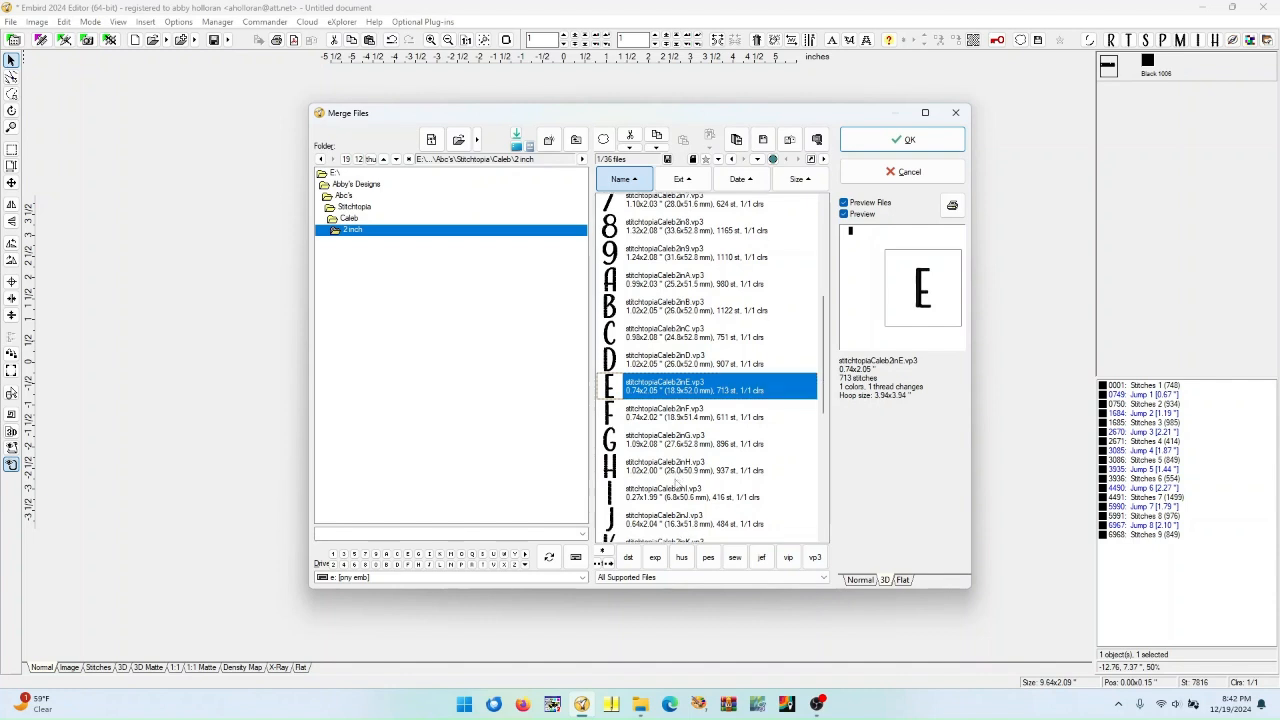
{"action": "left_click", "coordinate": [659, 452], "text": "ctrl"}
{"action": "scroll", "coordinate": [659, 448], "scroll_direction": "down", "scroll_amount": 3}
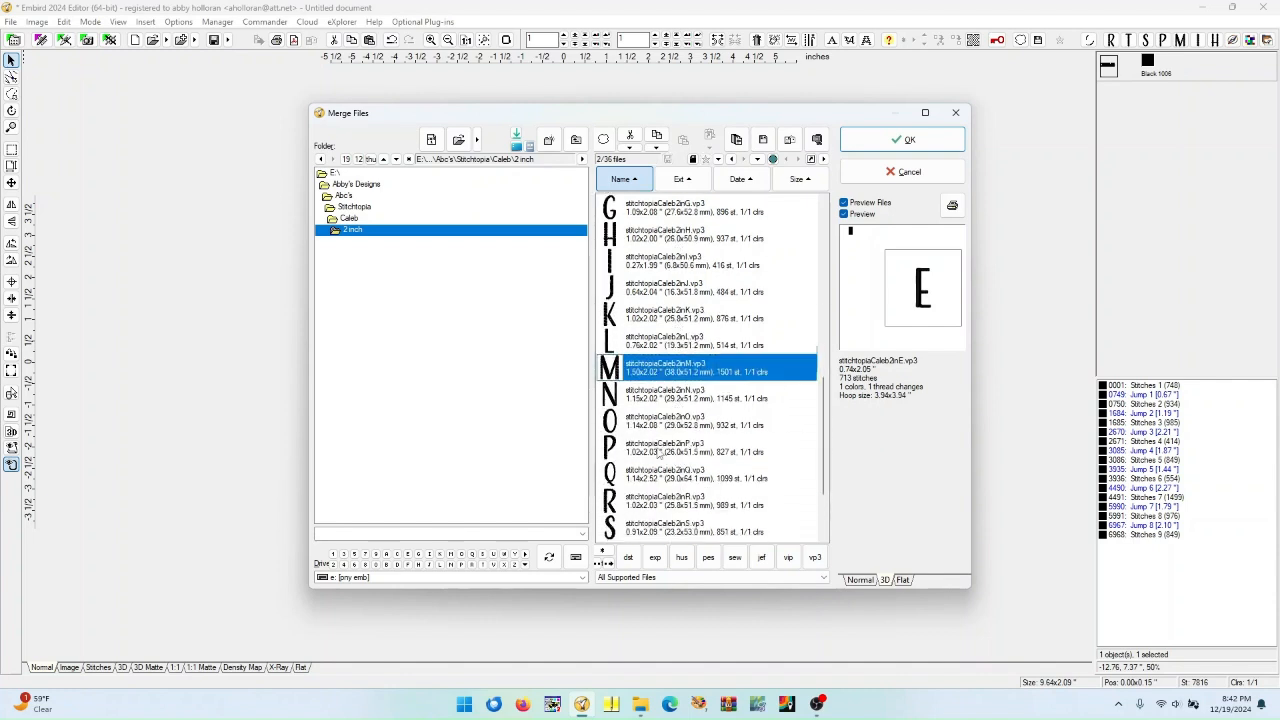
{"action": "left_click", "coordinate": [651, 422], "text": "ctrl"}
{"action": "scroll", "coordinate": [652, 440], "scroll_direction": "down", "scroll_amount": 3}
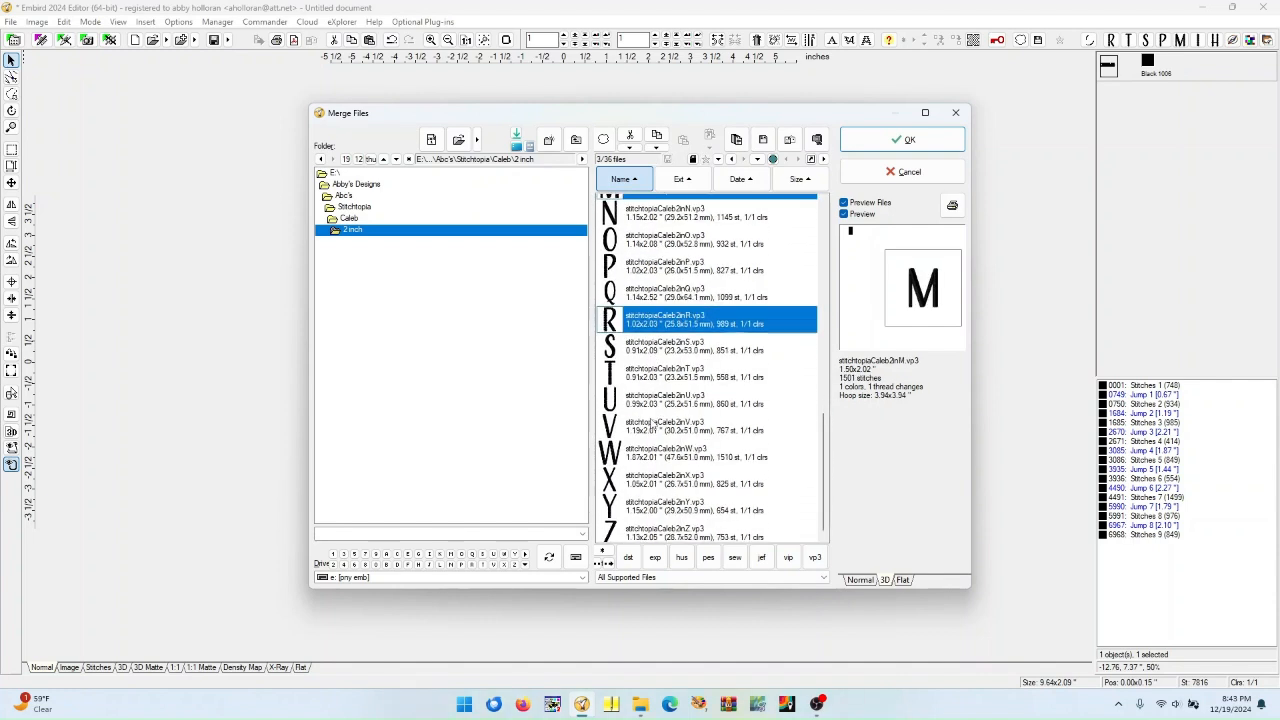
{"action": "left_click", "coordinate": [651, 505], "text": "ctrl"}
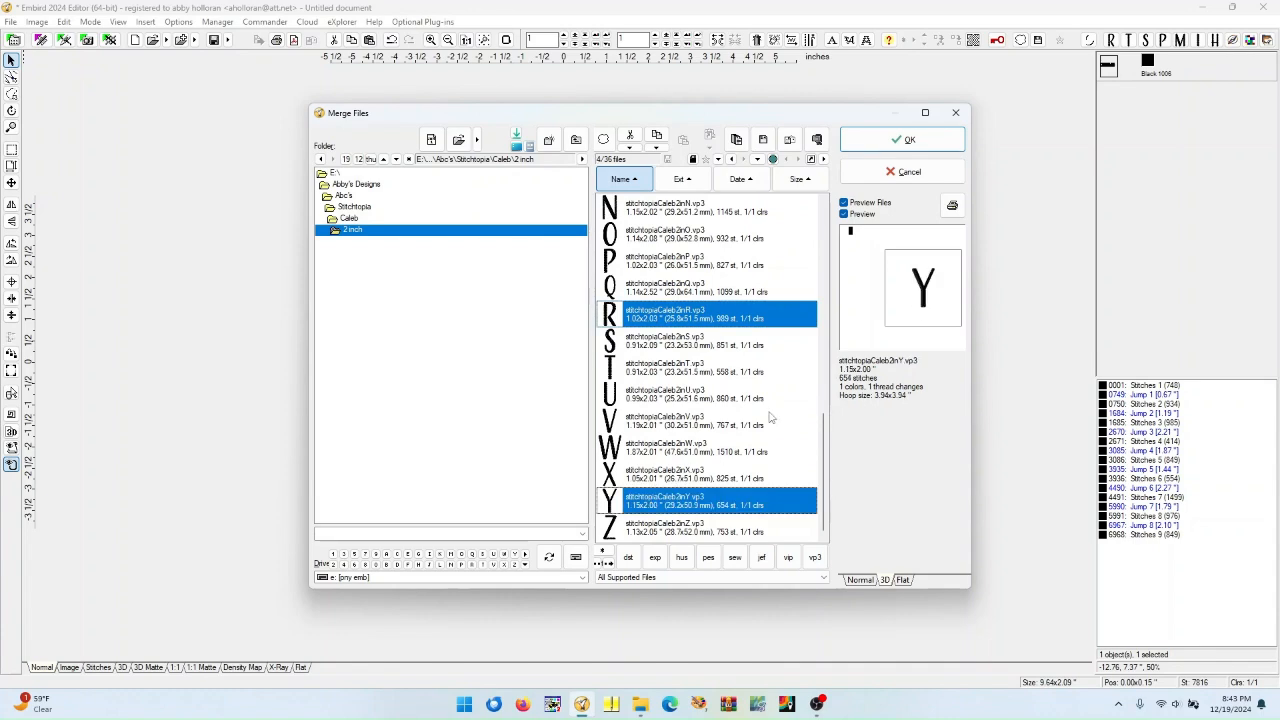
{"action": "left_click", "coordinate": [905, 139]}
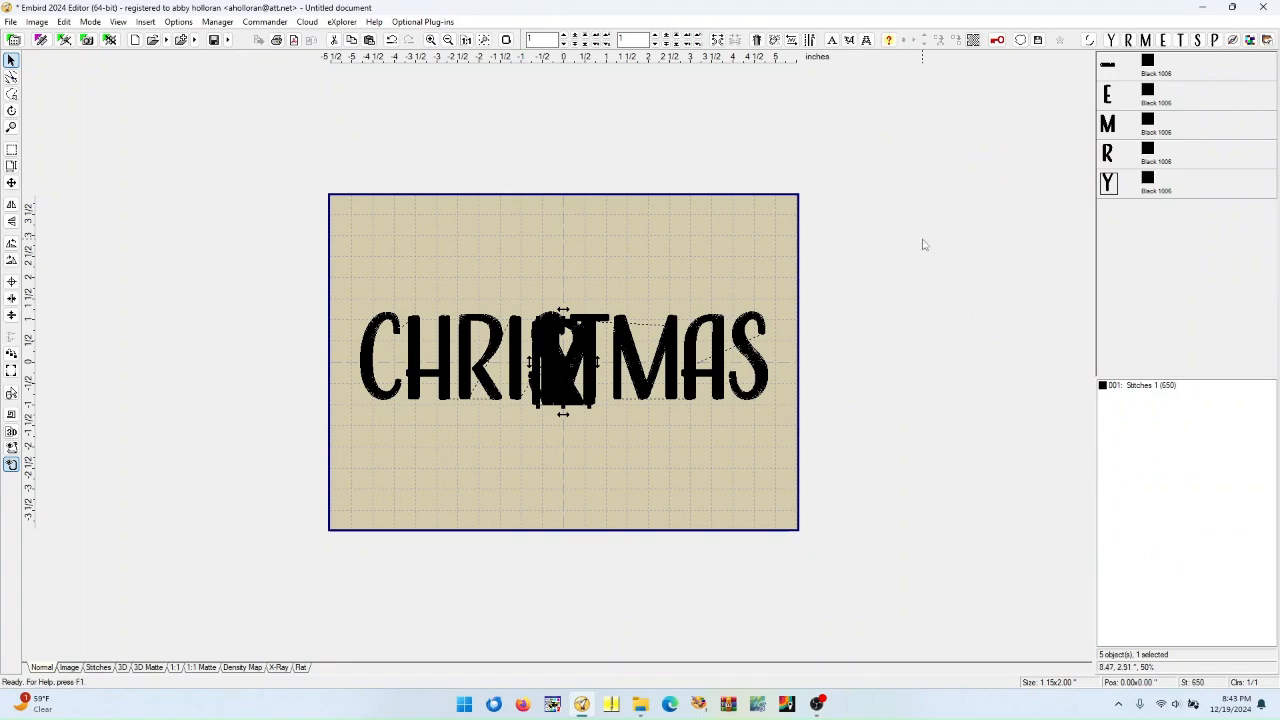
Place the merged M and E side by side above the left part of CHRISTMAS
{"action": "left_click", "coordinate": [1108, 127]}
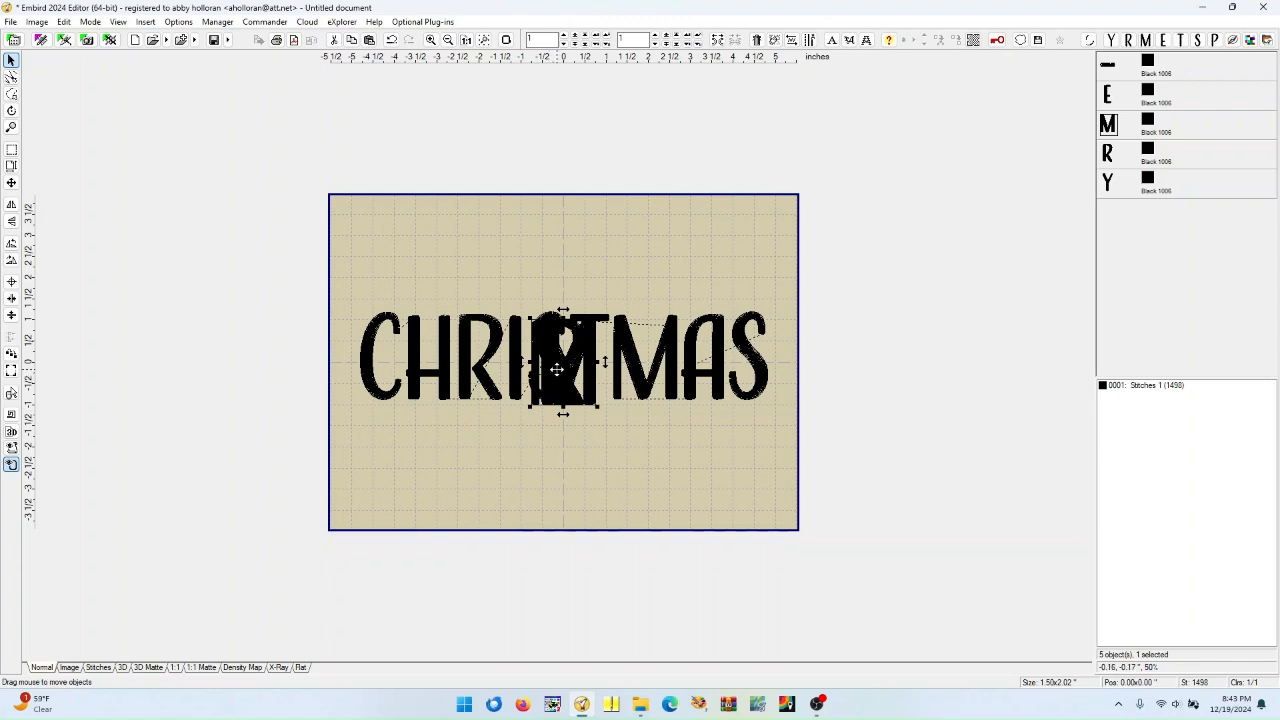
{"action": "left_click_drag", "start_coordinate": [556, 369], "coordinate": [447, 262]}
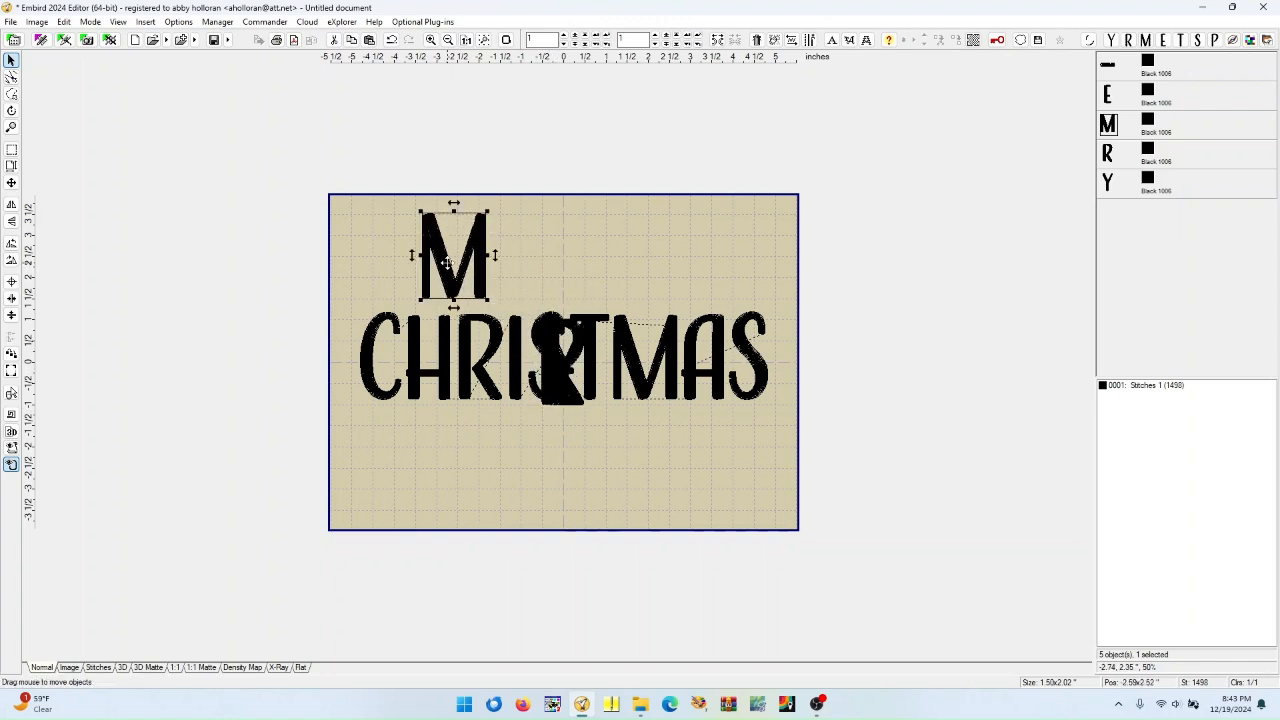
{"action": "left_click", "coordinate": [1109, 95]}
{"action": "left_click_drag", "start_coordinate": [563, 365], "coordinate": [513, 270]}
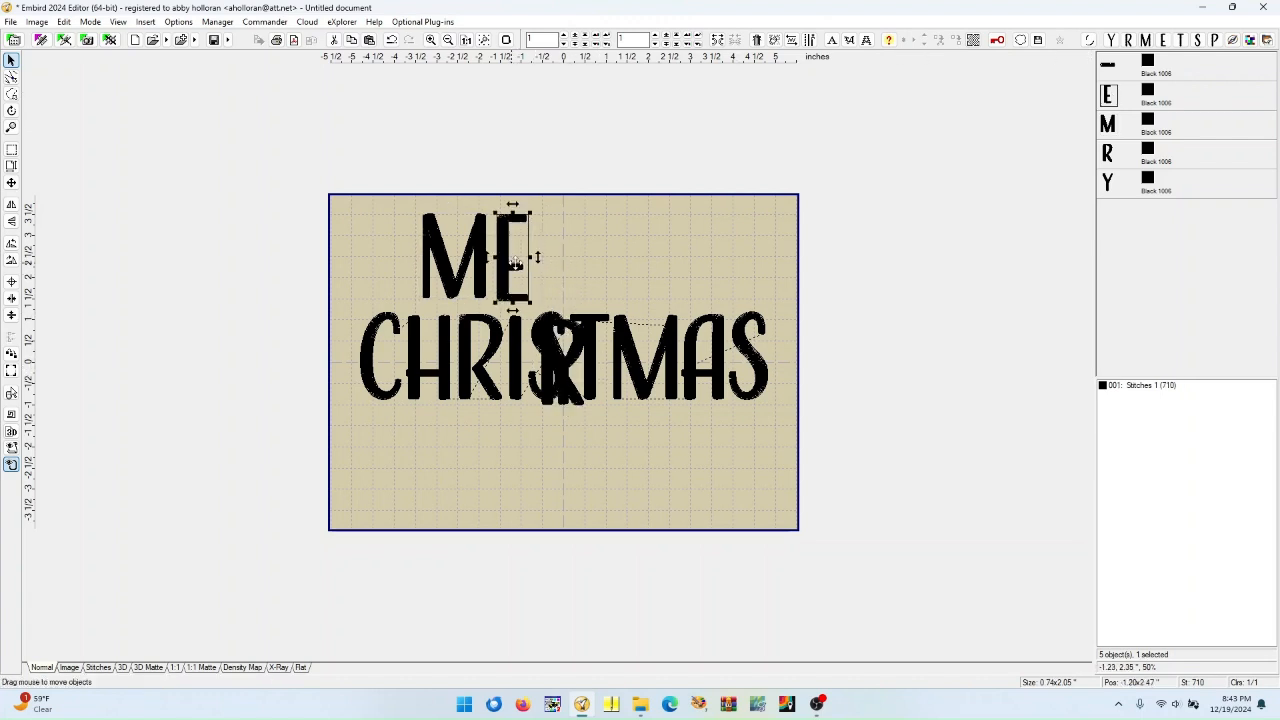
Move the R letter up beside the E above CHRISTMAS
{"action": "left_click", "coordinate": [1107, 155]}
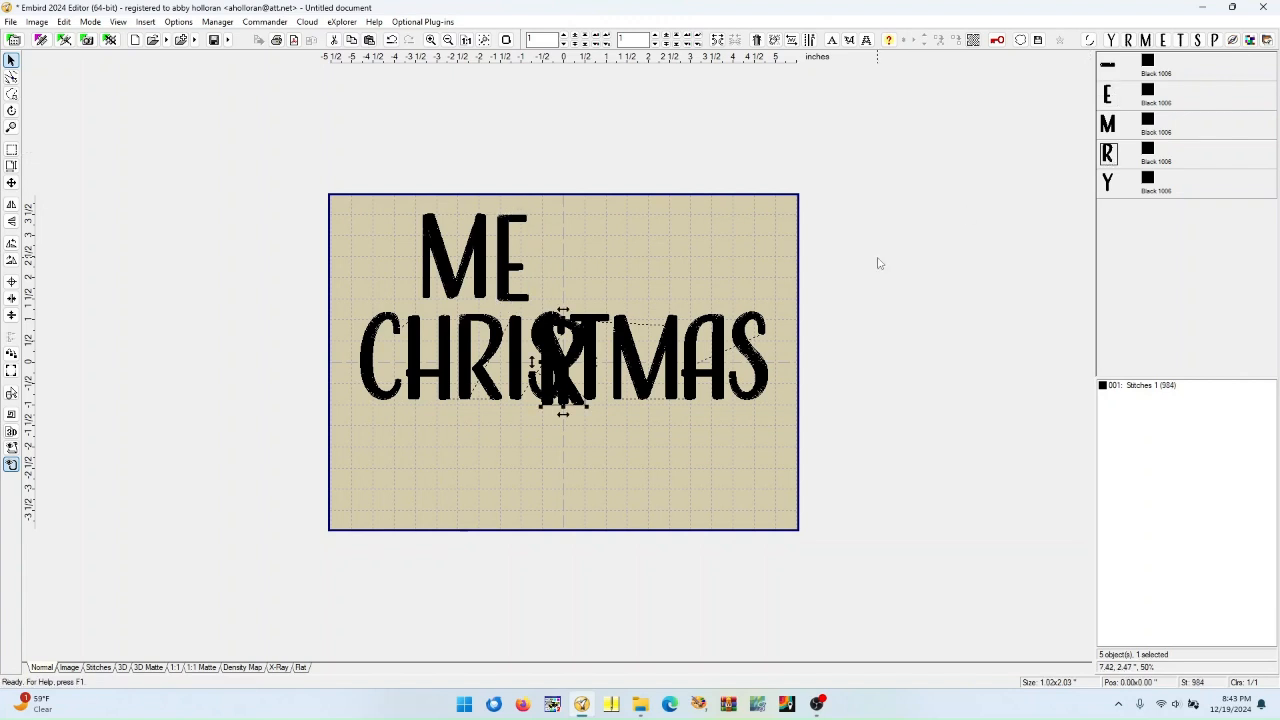
{"action": "left_click_drag", "start_coordinate": [563, 365], "coordinate": [557, 267]}
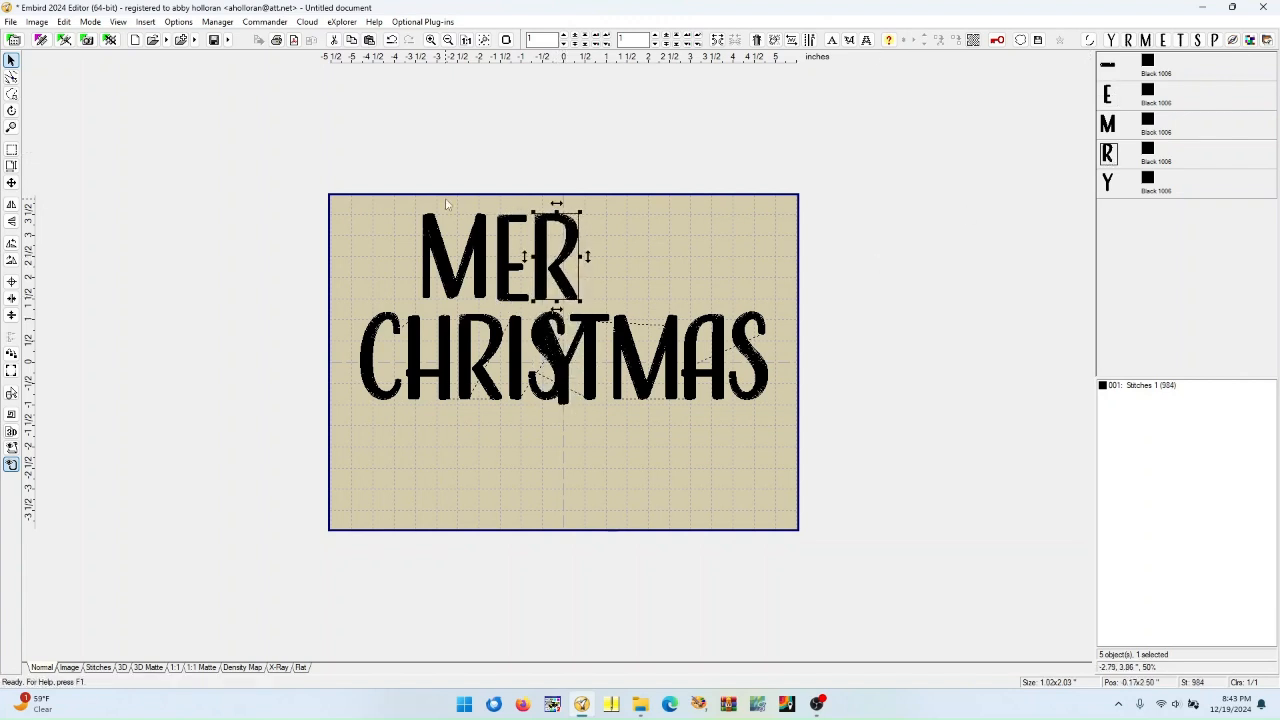
Duplicate the R and place the copy to the right of the first R
{"action": "left_click", "coordinate": [369, 40]}
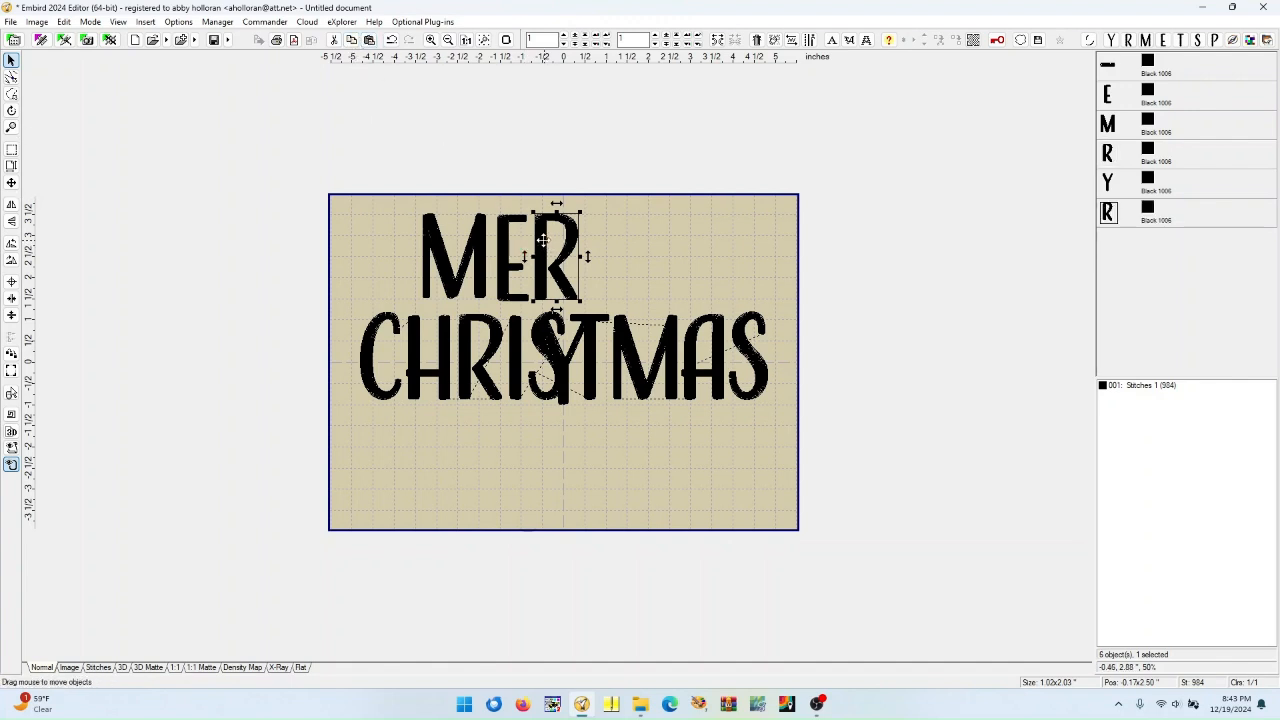
{"action": "left_click_drag", "start_coordinate": [542, 240], "coordinate": [594, 241]}
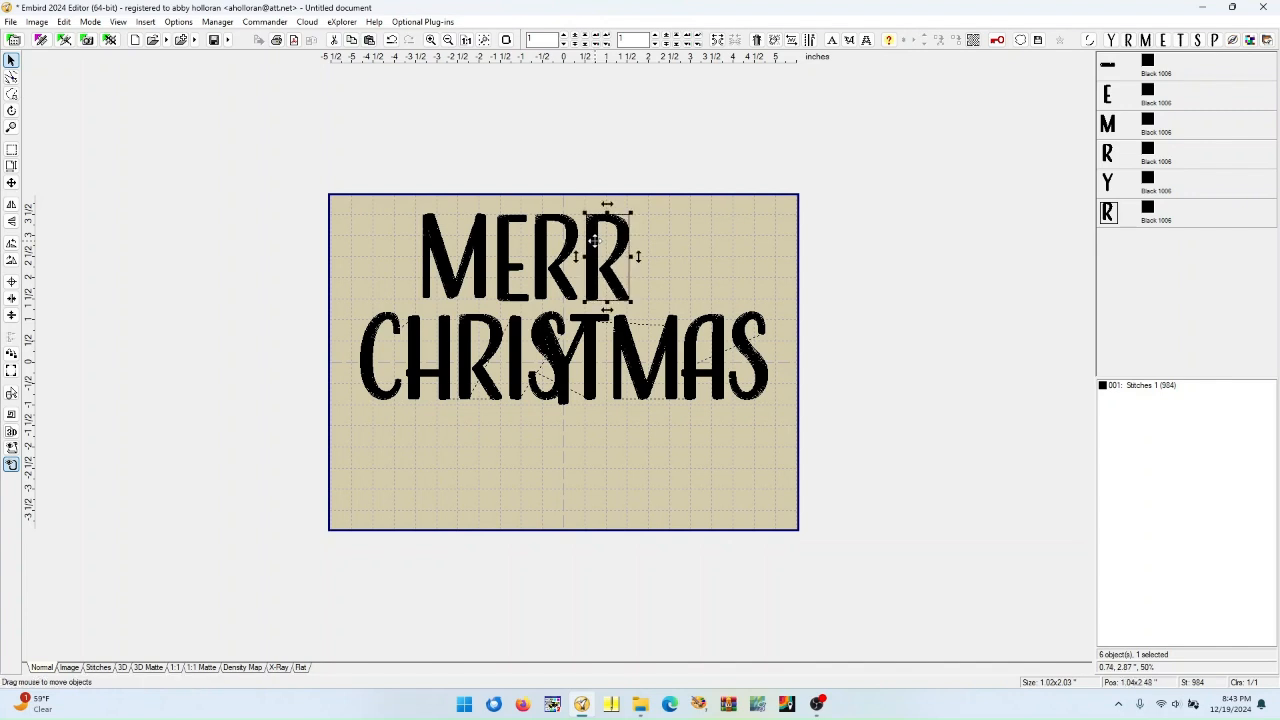
Move the Y letter to the end of MERR to spell MERRY
{"action": "left_click", "coordinate": [1108, 183]}
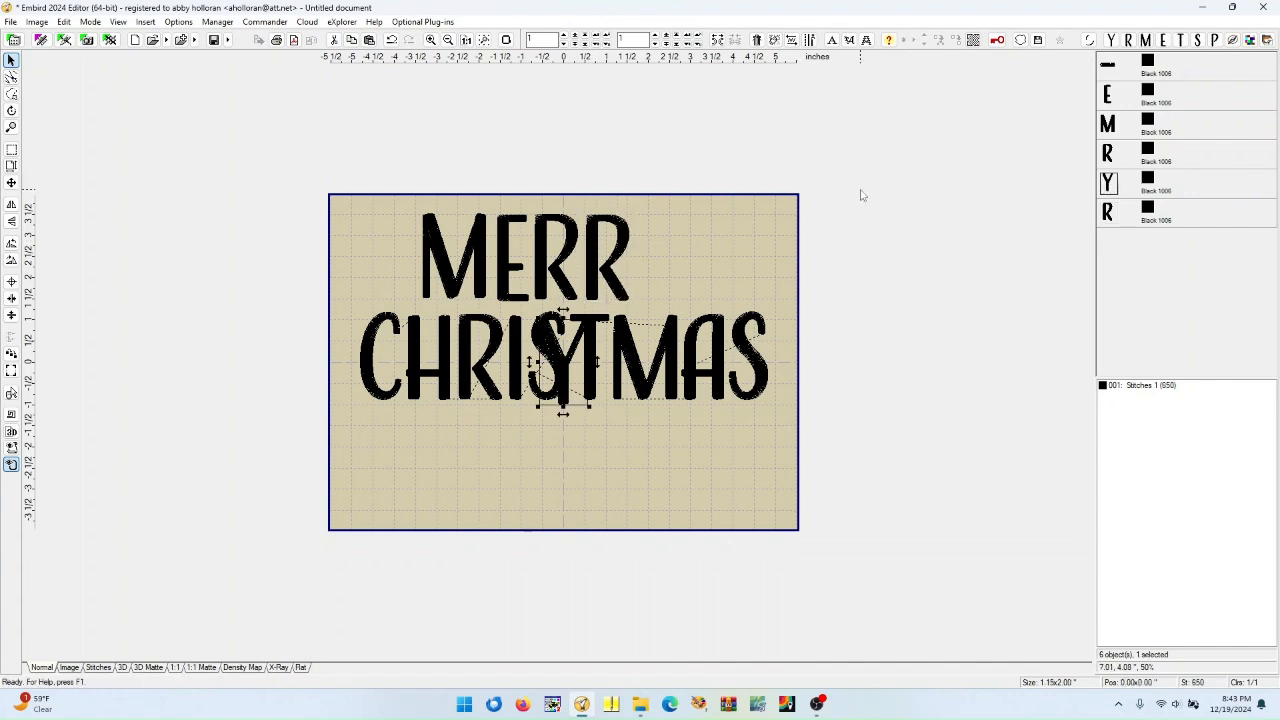
{"action": "left_click_drag", "start_coordinate": [557, 381], "coordinate": [655, 278]}
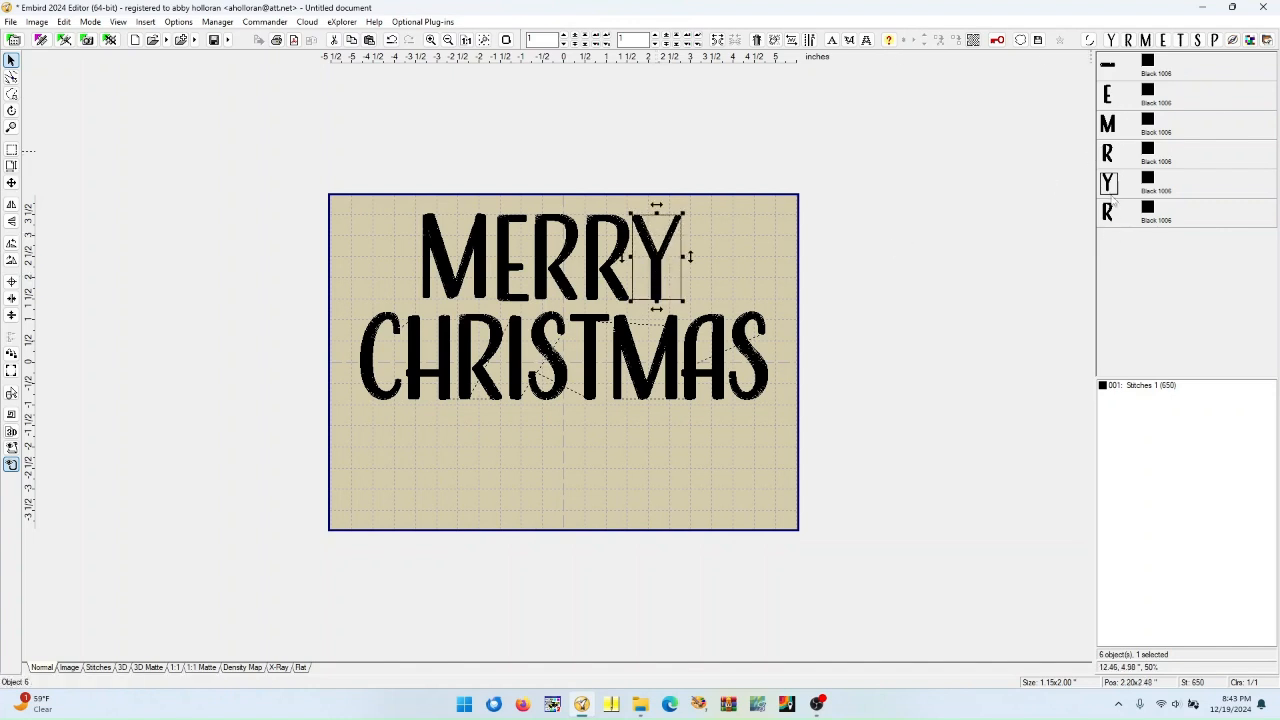
Reorder the objects so the M sews before the E
{"action": "mouse_move", "coordinate": [1111, 130]}
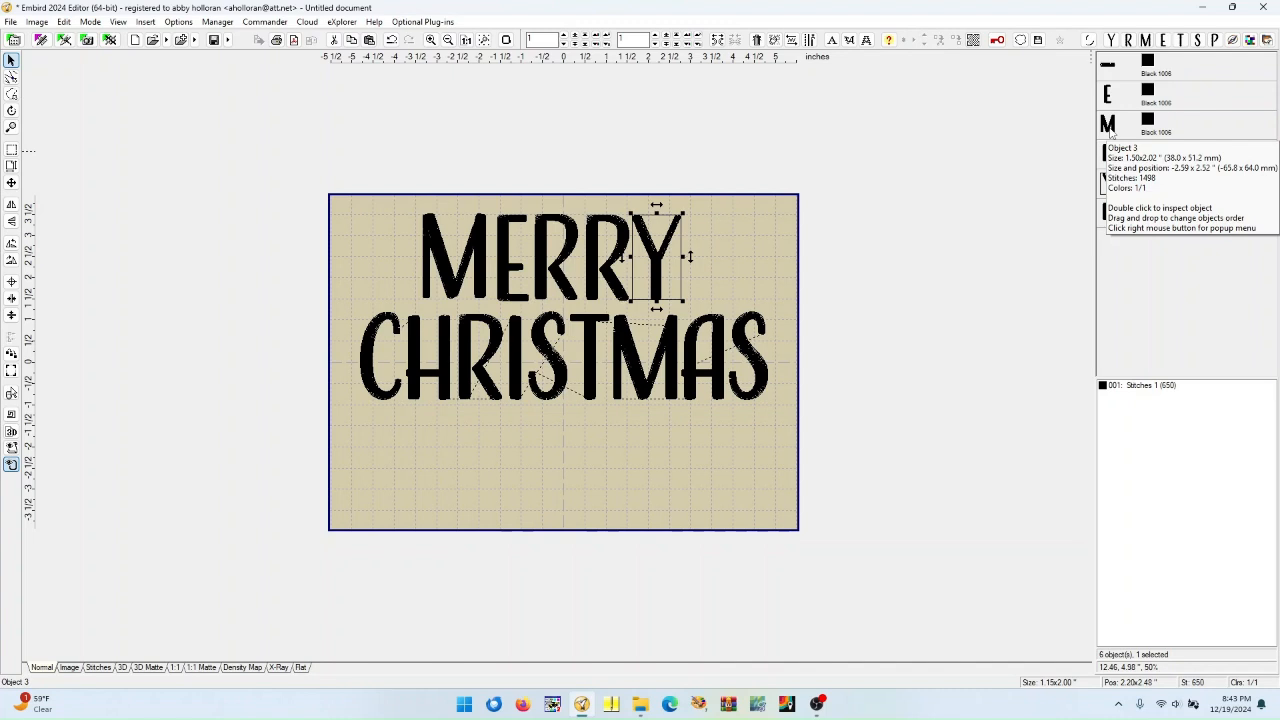
{"action": "left_click", "coordinate": [1109, 126]}
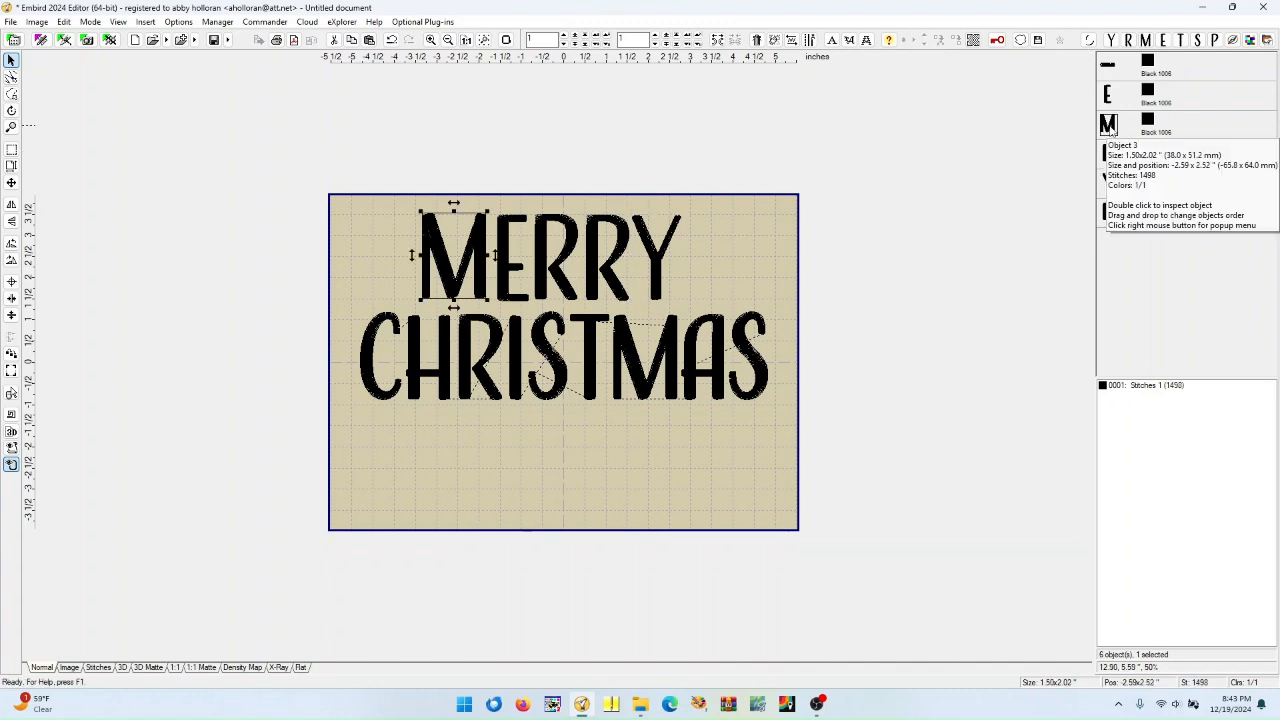
{"action": "right_click", "coordinate": [1110, 112]}
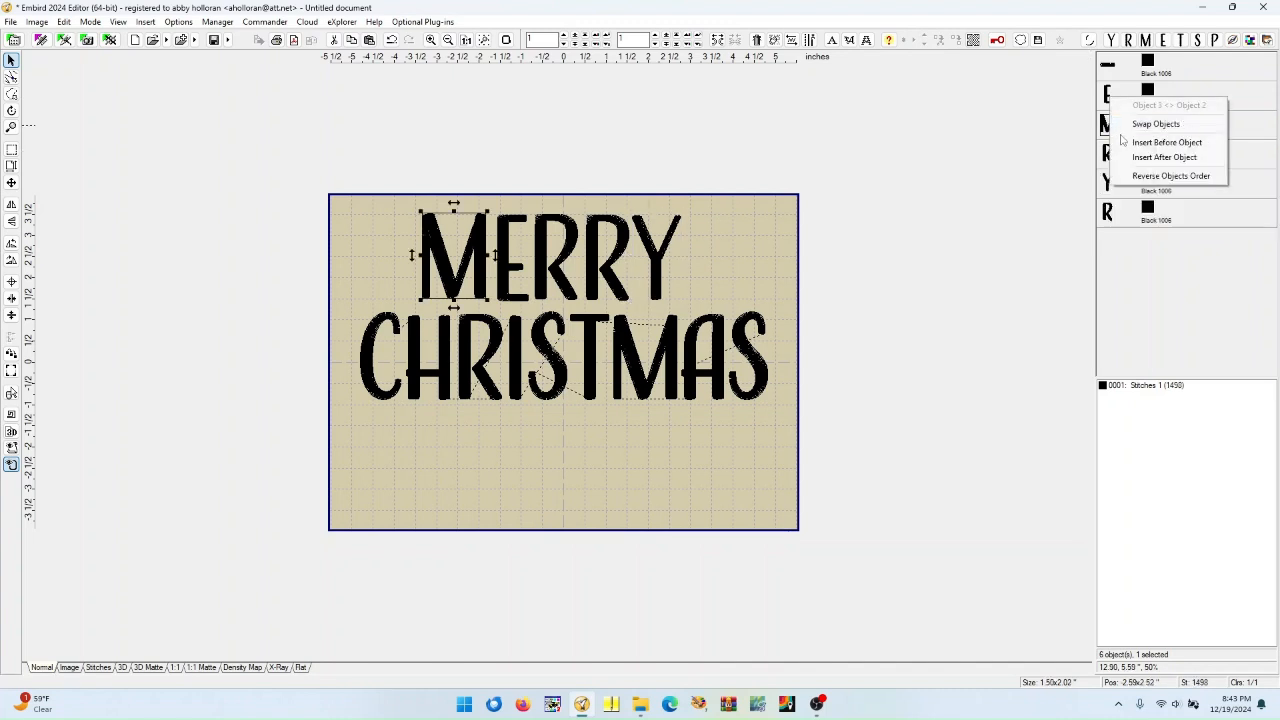
{"action": "left_click", "coordinate": [1124, 146]}
Move the second R ahead of the Y in the sewing order
{"action": "left_click", "coordinate": [1113, 213]}
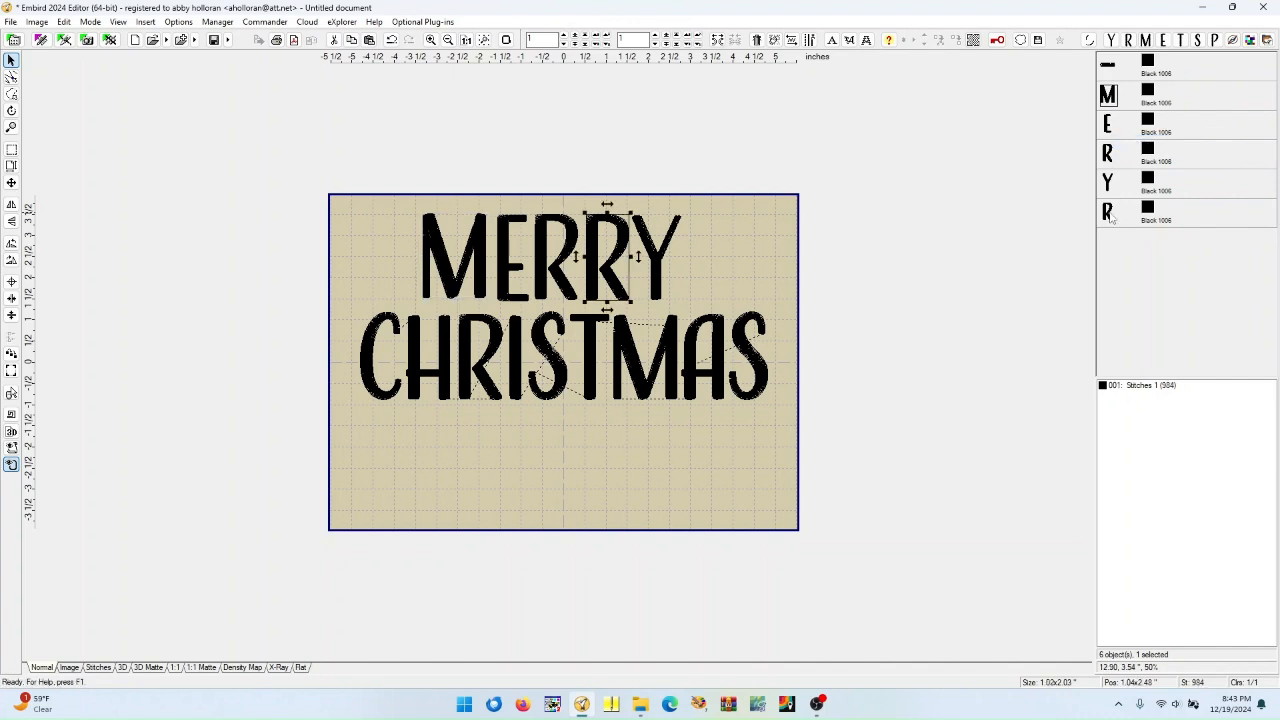
{"action": "right_click", "coordinate": [1114, 212]}
{"action": "left_click", "coordinate": [1124, 228]}
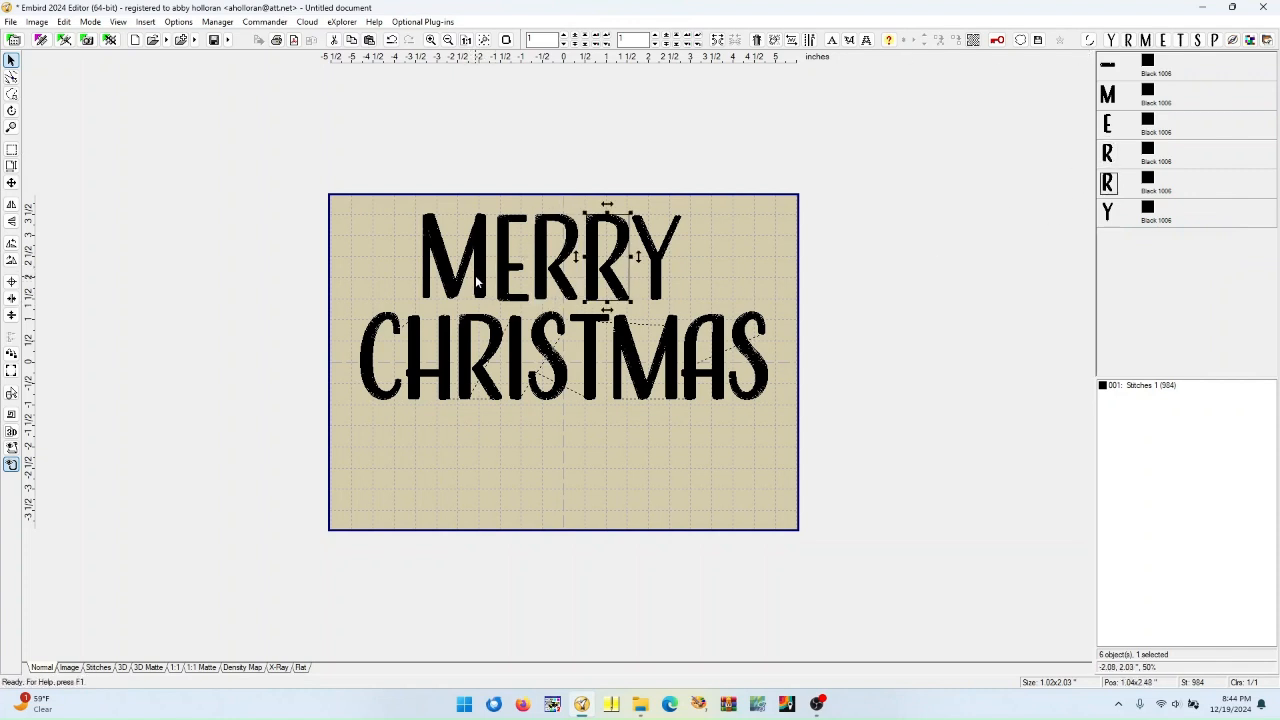
Nudge the MERRY letters apart to even out their spacing, then deselect
{"action": "mouse_move", "coordinate": [481, 273]}
{"action": "left_mouse_down"}
{"action": "mouse_move", "coordinate": [468, 277]}
{"action": "mouse_move", "coordinate": [555, 277]}
{"action": "mouse_move", "coordinate": [474, 278]}
{"action": "mouse_move", "coordinate": [492, 279]}
{"action": "left_mouse_up"}
{"action": "left_click_drag", "start_coordinate": [658, 272], "coordinate": [700, 280]}
{"action": "left_click_drag", "start_coordinate": [613, 276], "coordinate": [664, 287]}
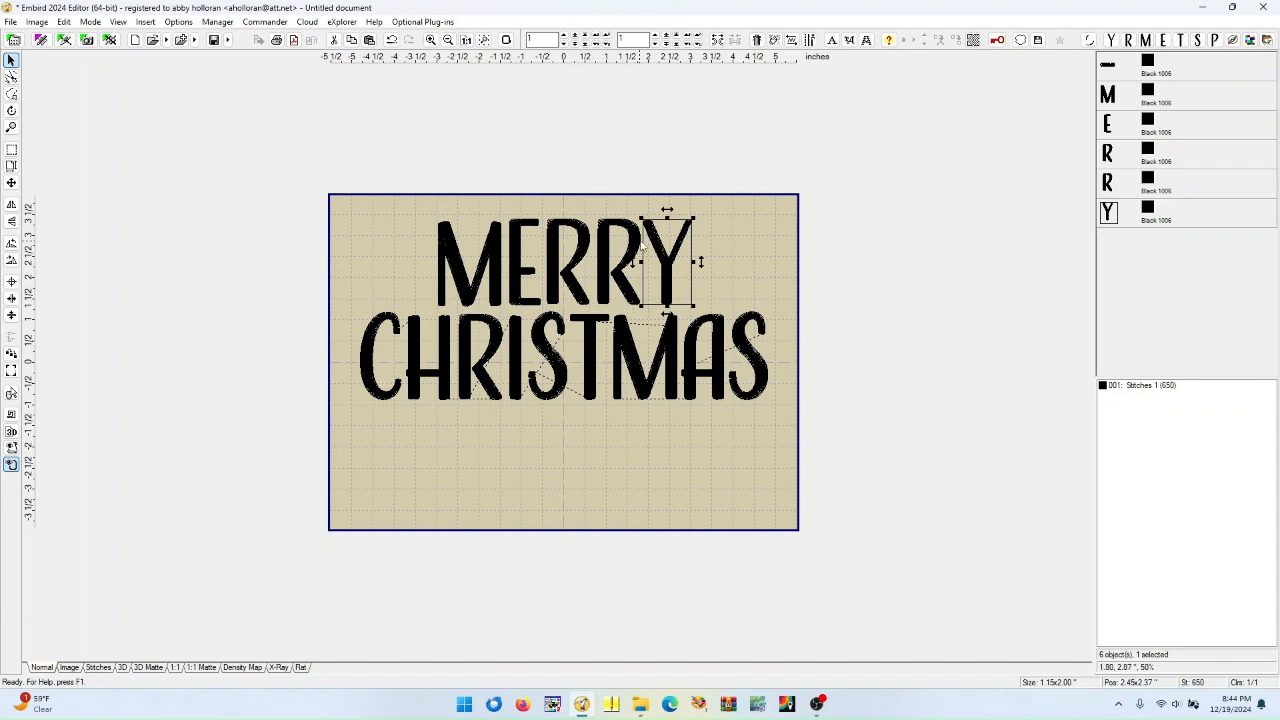
{"action": "left_click", "coordinate": [604, 294]}
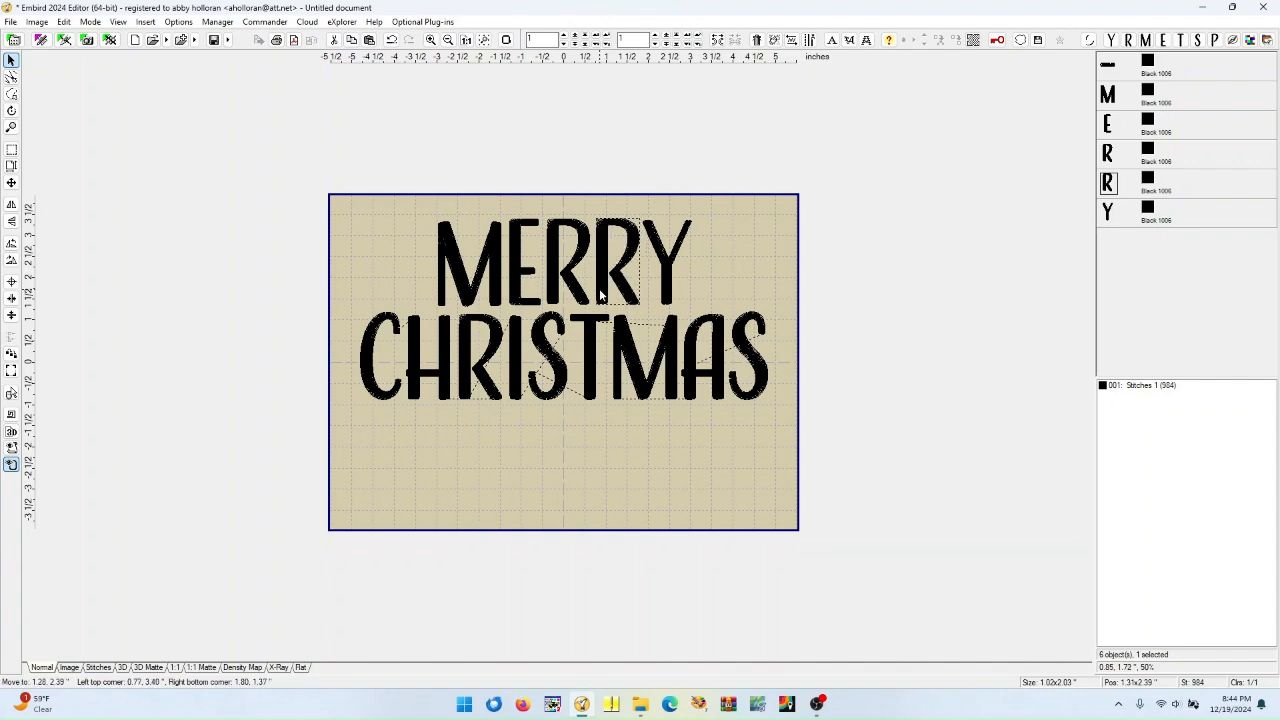
{"action": "left_click", "coordinate": [688, 276]}
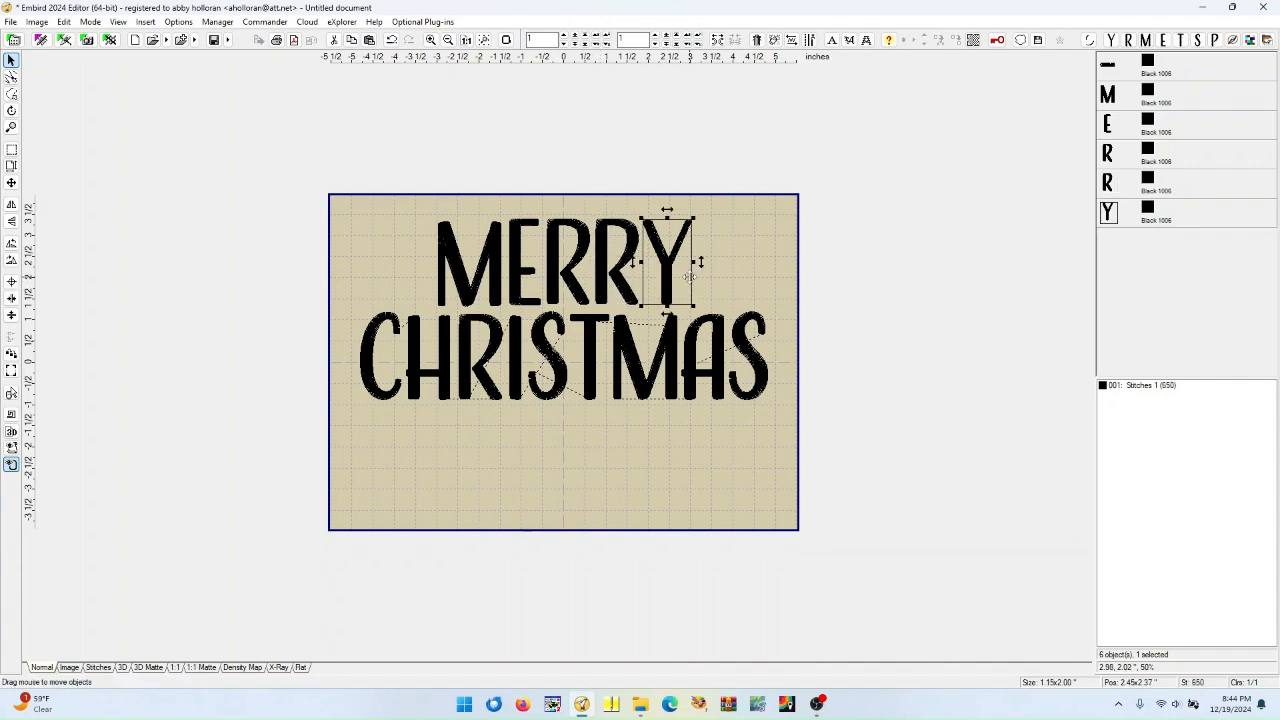
{"action": "left_click_drag", "start_coordinate": [668, 278], "coordinate": [670, 278]}
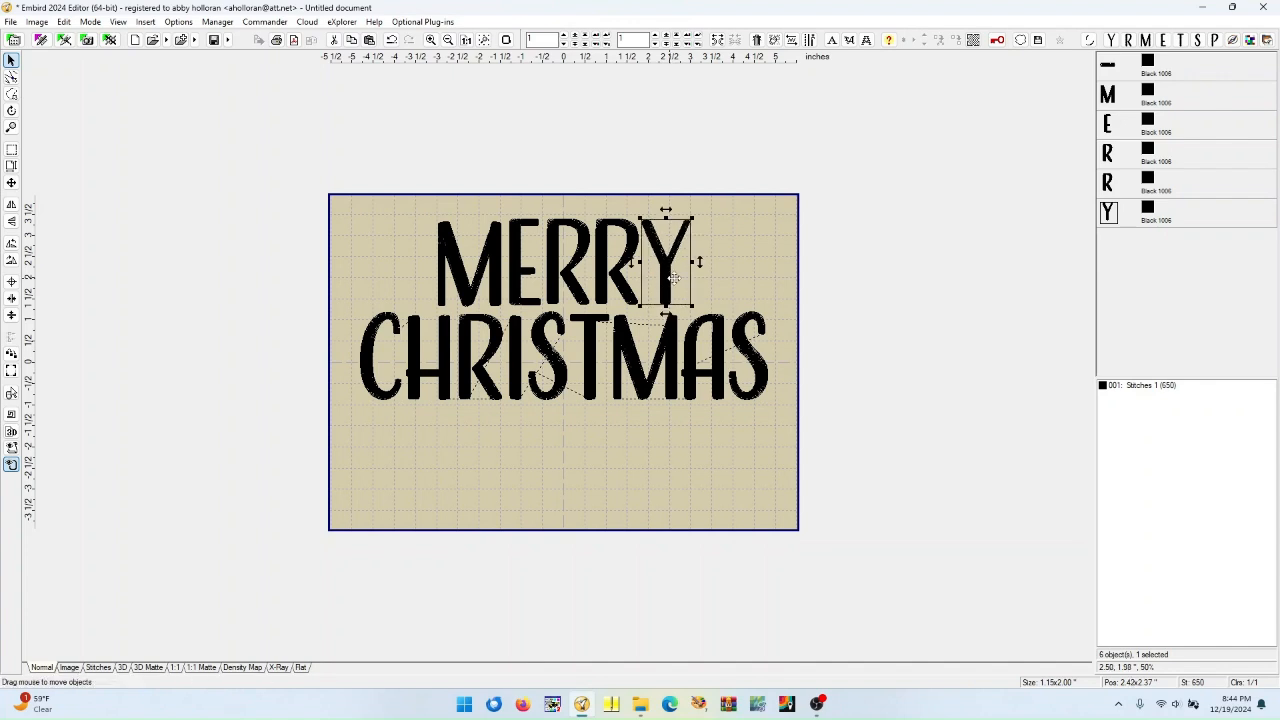
{"action": "left_click", "coordinate": [719, 268]}
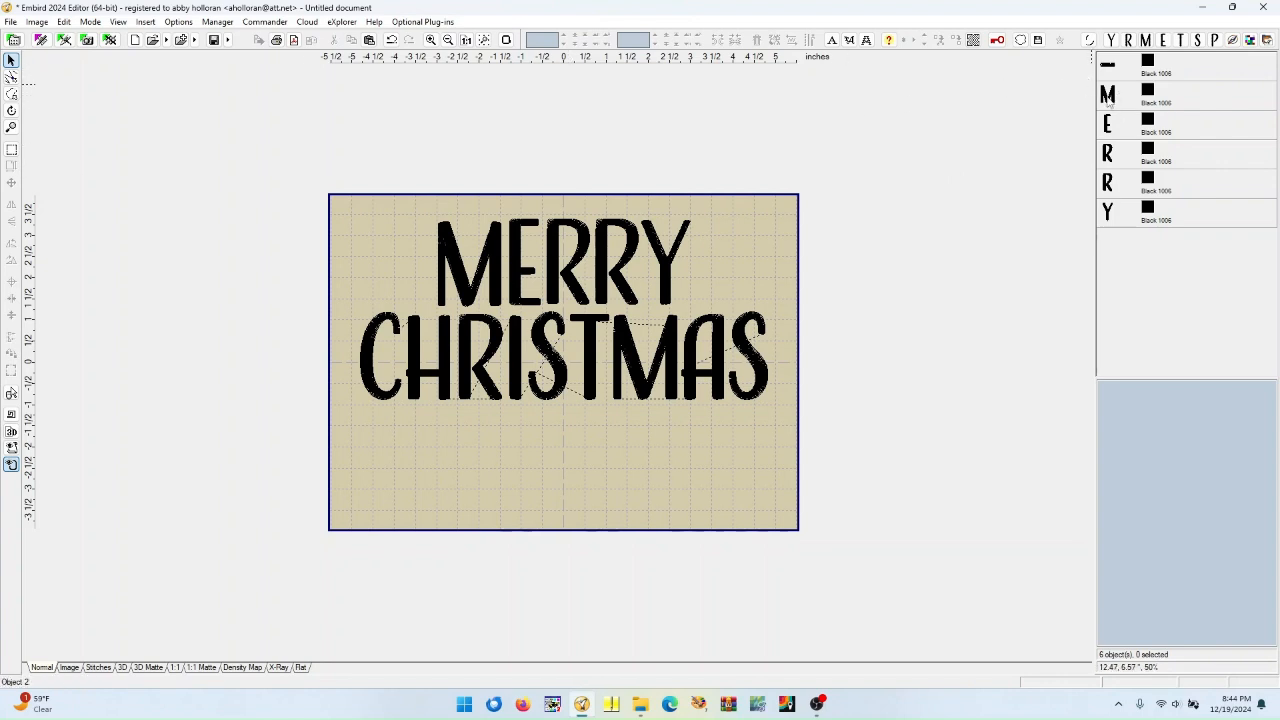
Select the M through Y letters and align them along their bottoms
{"action": "mouse_move", "coordinate": [1108, 97]}
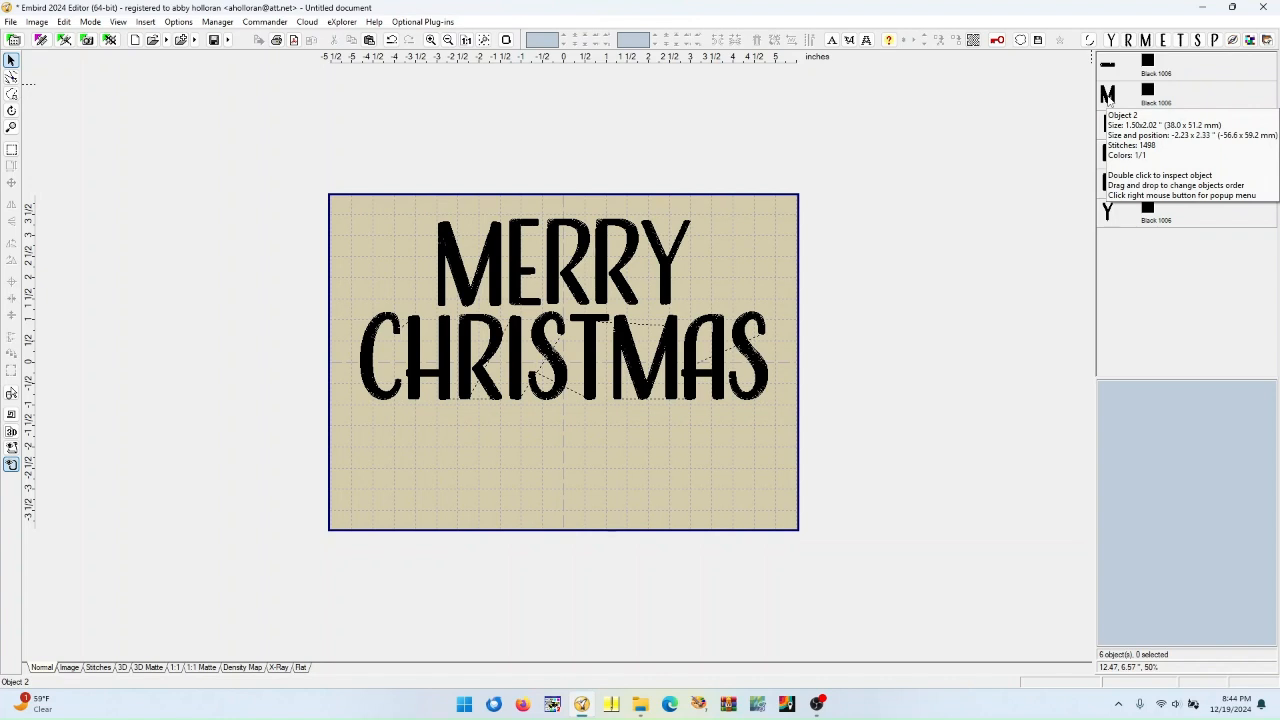
{"action": "left_click", "coordinate": [1108, 97]}
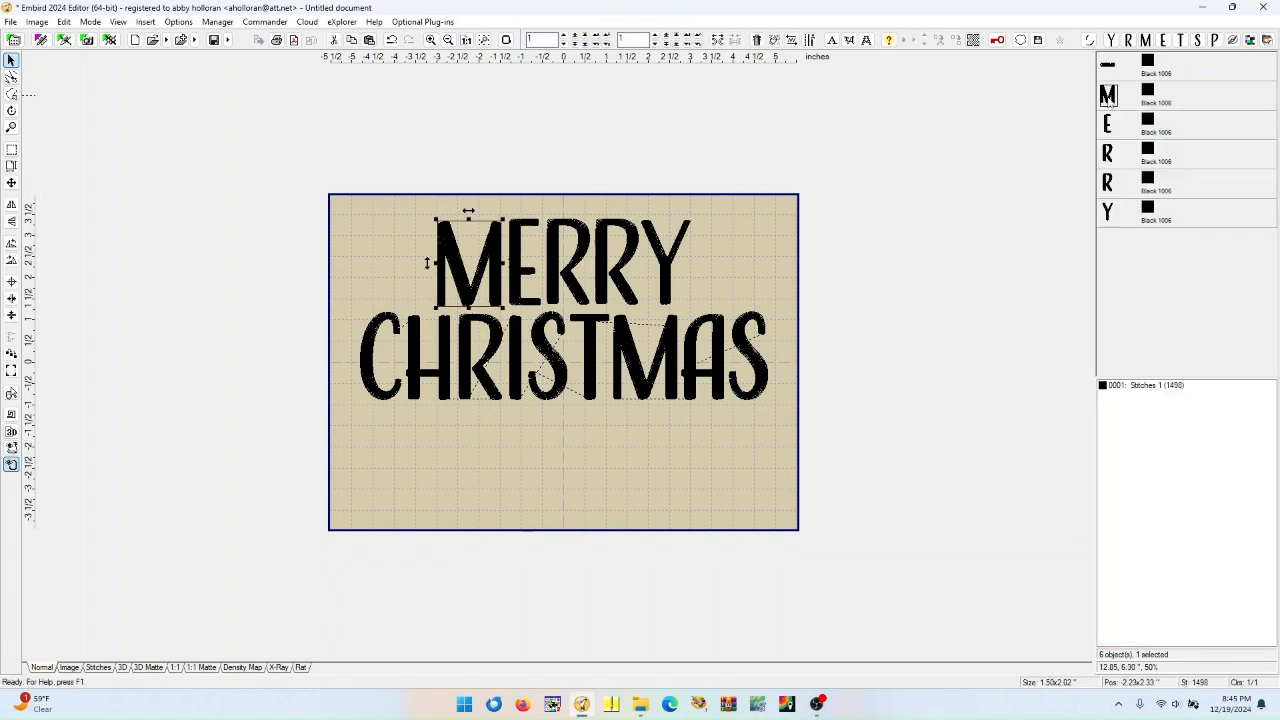
{"action": "left_click", "coordinate": [1108, 213], "text": "shift"}
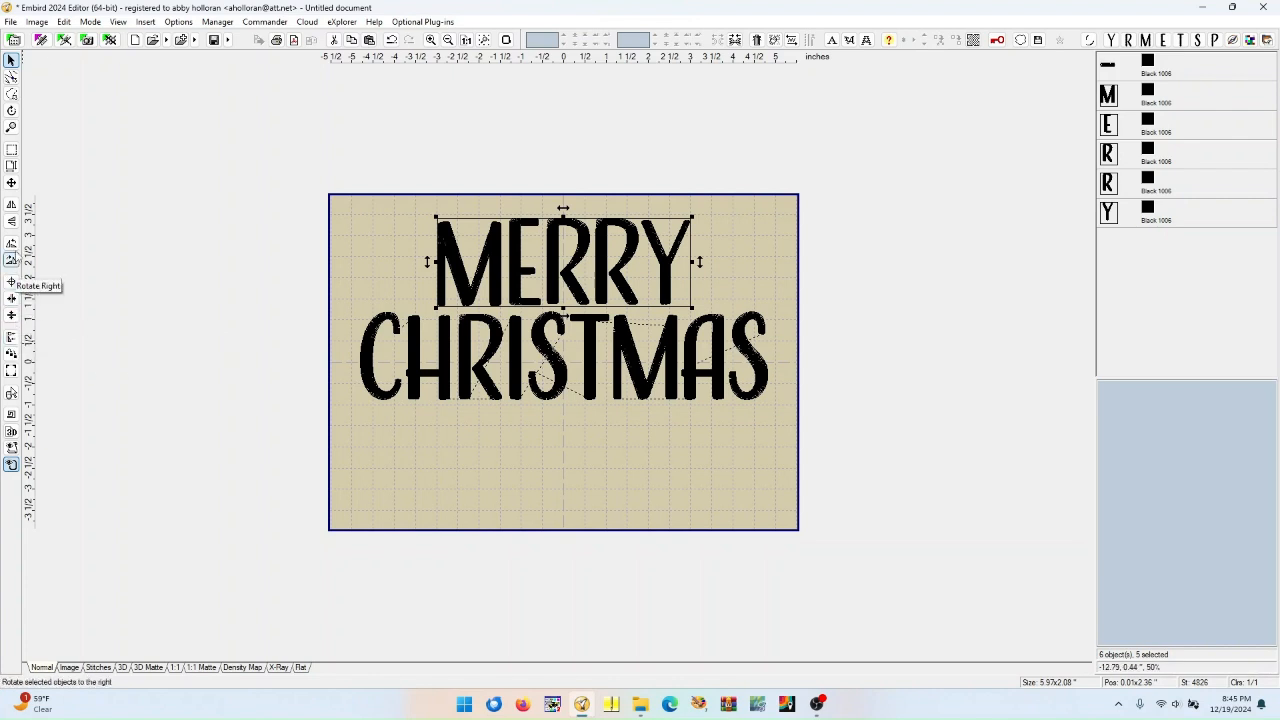
{"action": "left_click", "coordinate": [11, 338]}
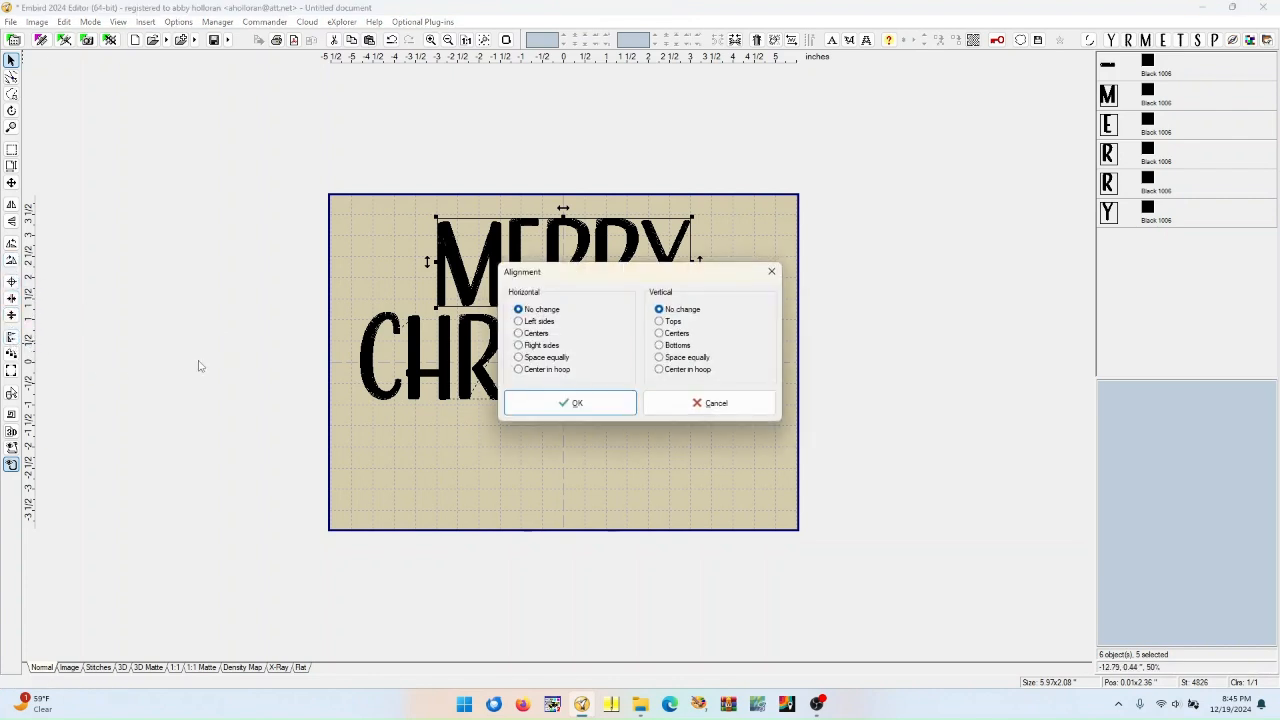
{"action": "left_click", "coordinate": [659, 346]}
{"action": "left_click", "coordinate": [601, 404]}
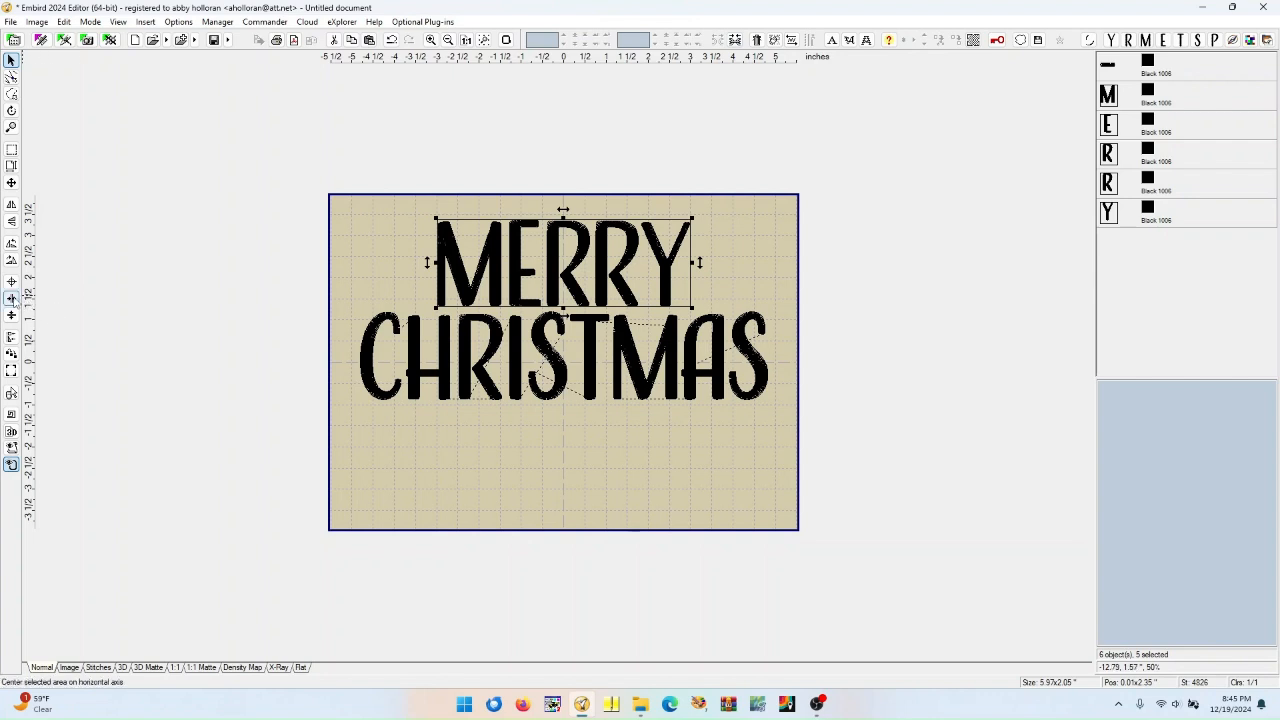
Center the MERRY letters horizontally in the hoop and join them into one object
{"action": "left_click", "coordinate": [11, 298]}
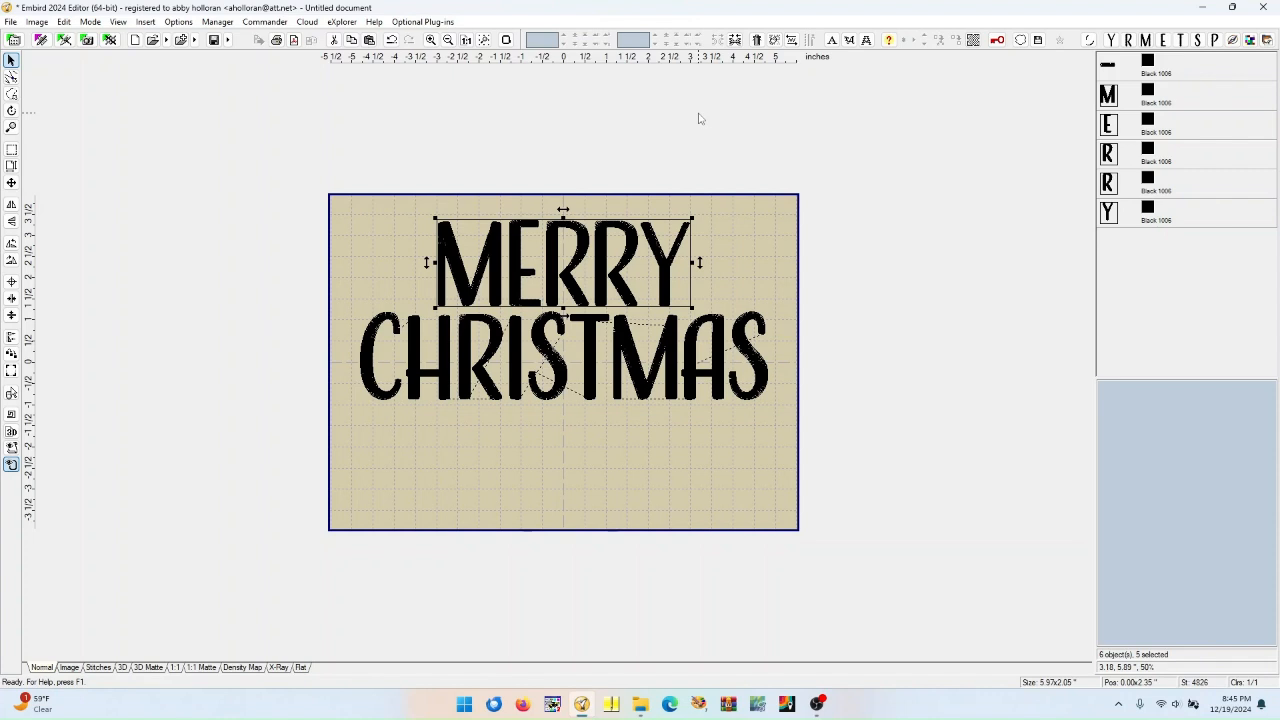
{"action": "left_click", "coordinate": [735, 40]}
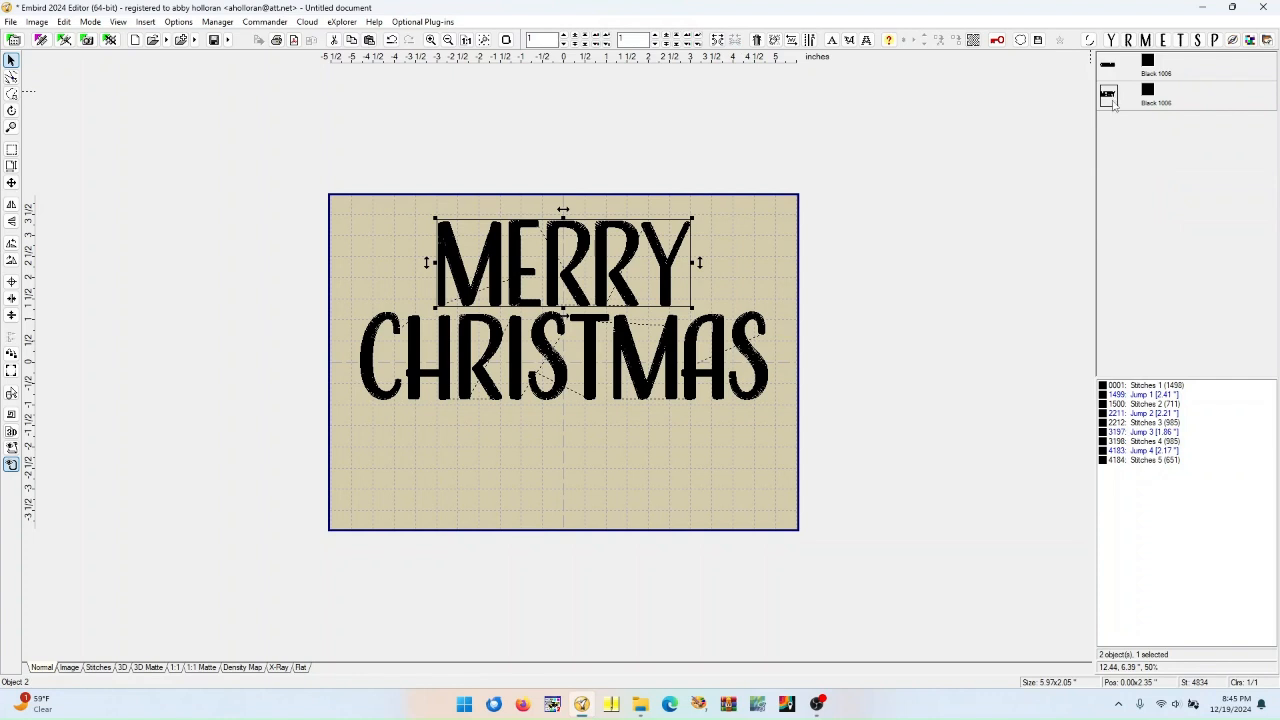
Move the joined MERRY object ahead of CHRISTMAS in the sewing order
{"action": "left_click_drag", "start_coordinate": [1110, 103], "coordinate": [1112, 66]}
{"action": "mouse_move", "coordinate": [1111, 106]}
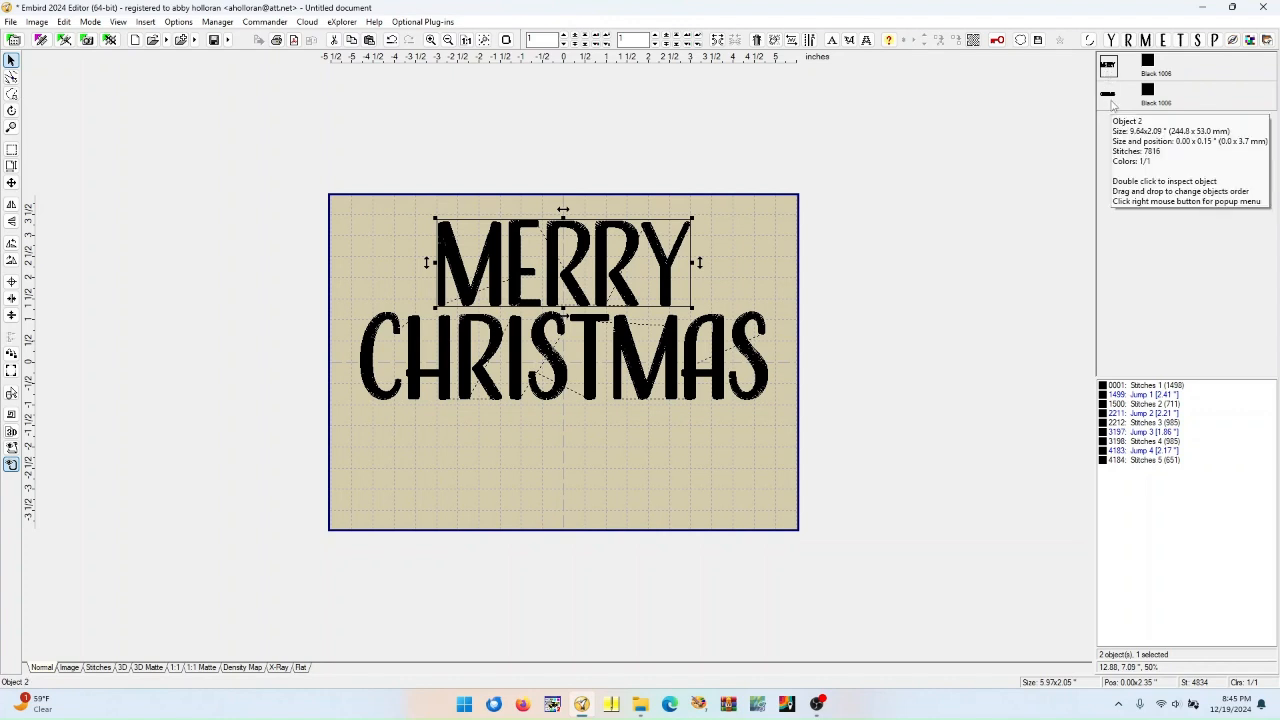
Lower the CHRISTMAS and MERRY words slightly to balance them in the hoop
{"action": "mouse_move", "coordinate": [1108, 80]}
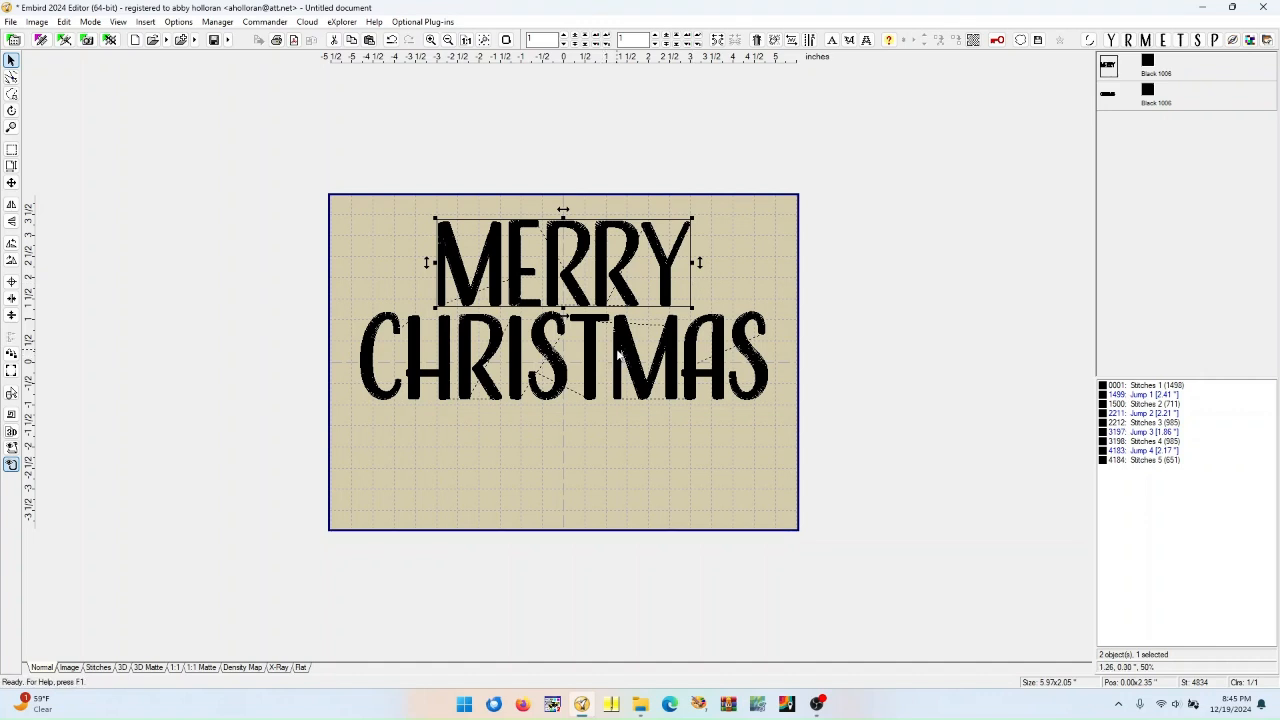
{"action": "left_click_drag", "start_coordinate": [596, 352], "coordinate": [594, 386]}
{"action": "left_click_drag", "start_coordinate": [574, 290], "coordinate": [576, 314]}
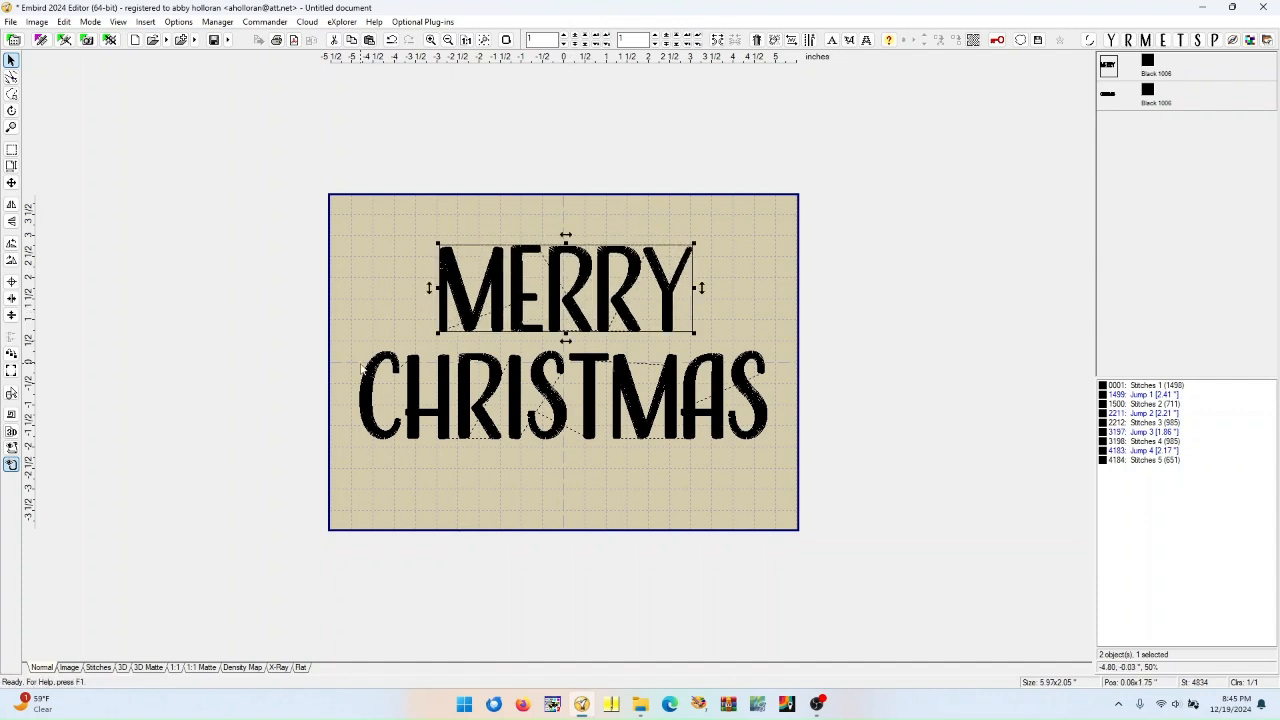
{"action": "key", "text": "Left"}
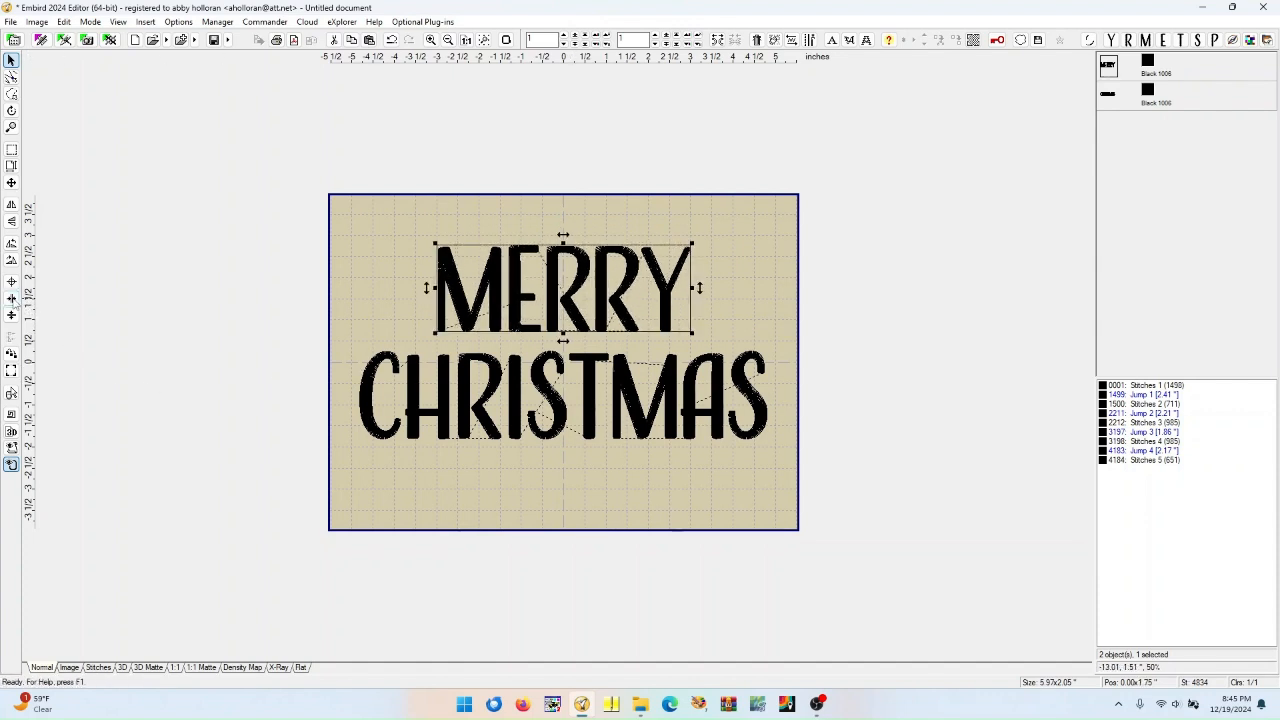
{"action": "left_click", "coordinate": [443, 409]}
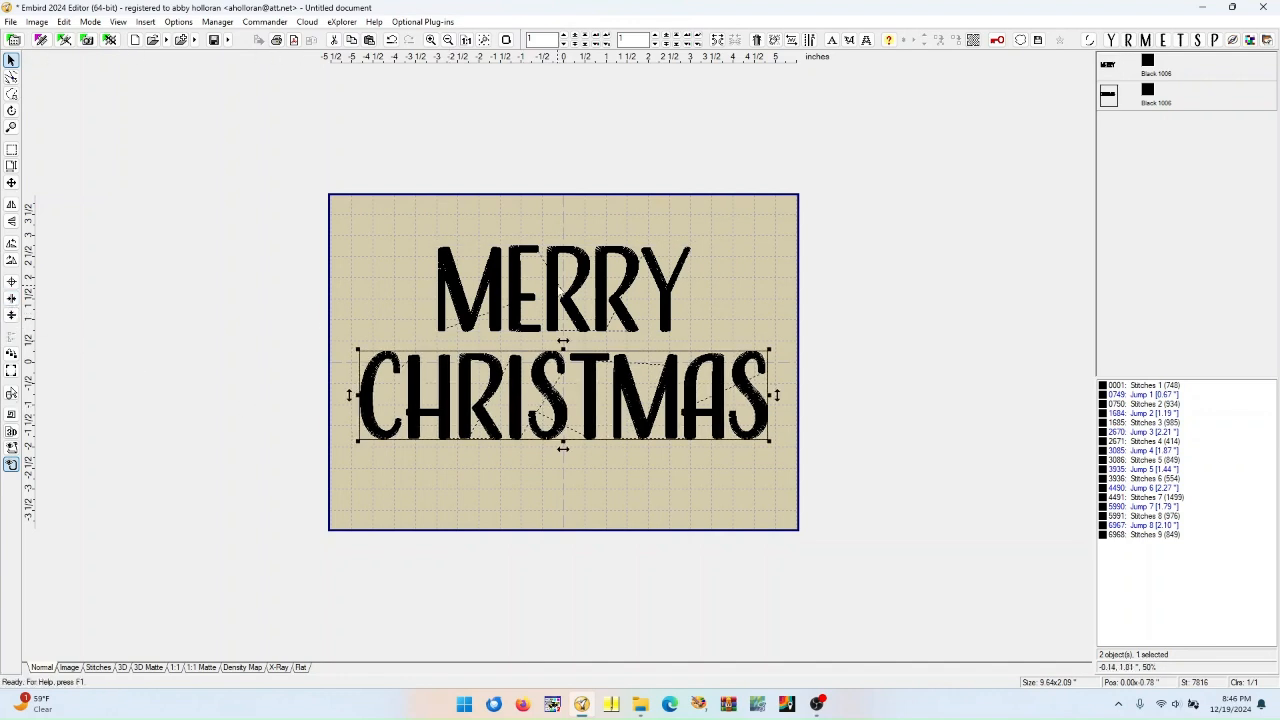
Change MERRY's thread color to Cerise 1154 from the Madeira Rayon catalog
{"action": "right_click", "coordinate": [1148, 62]}
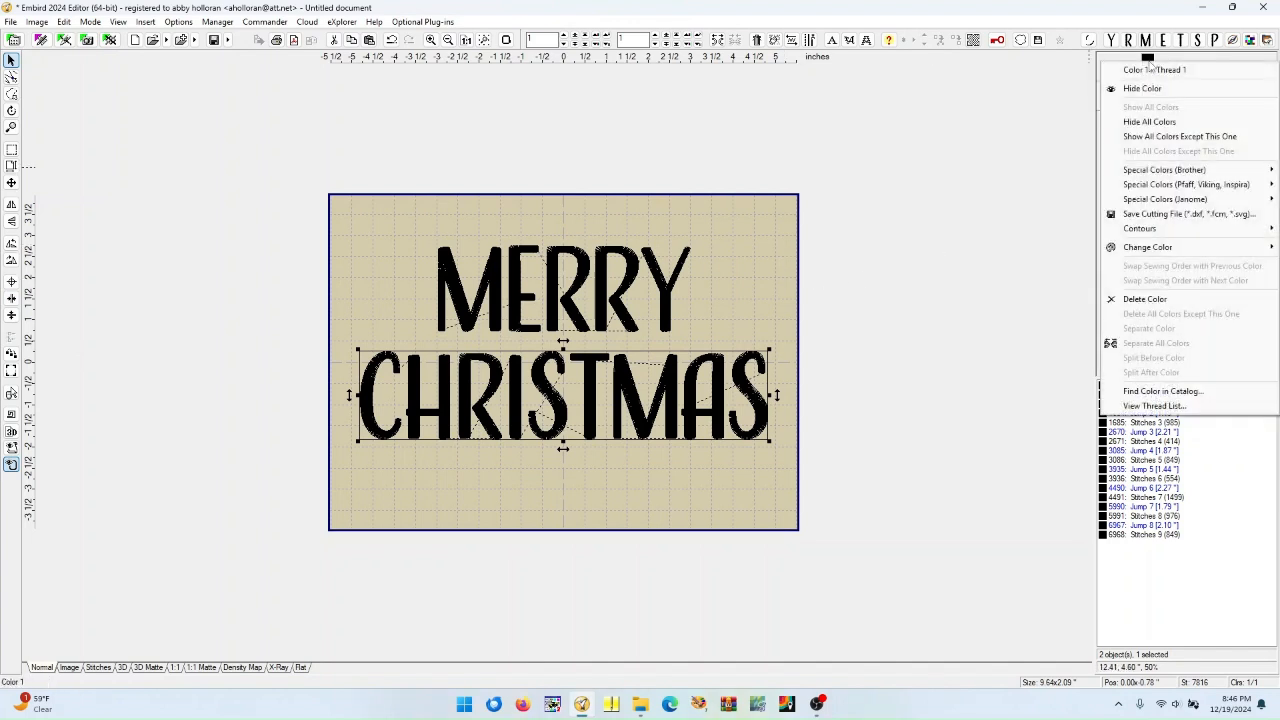
{"action": "mouse_move", "coordinate": [1150, 248]}
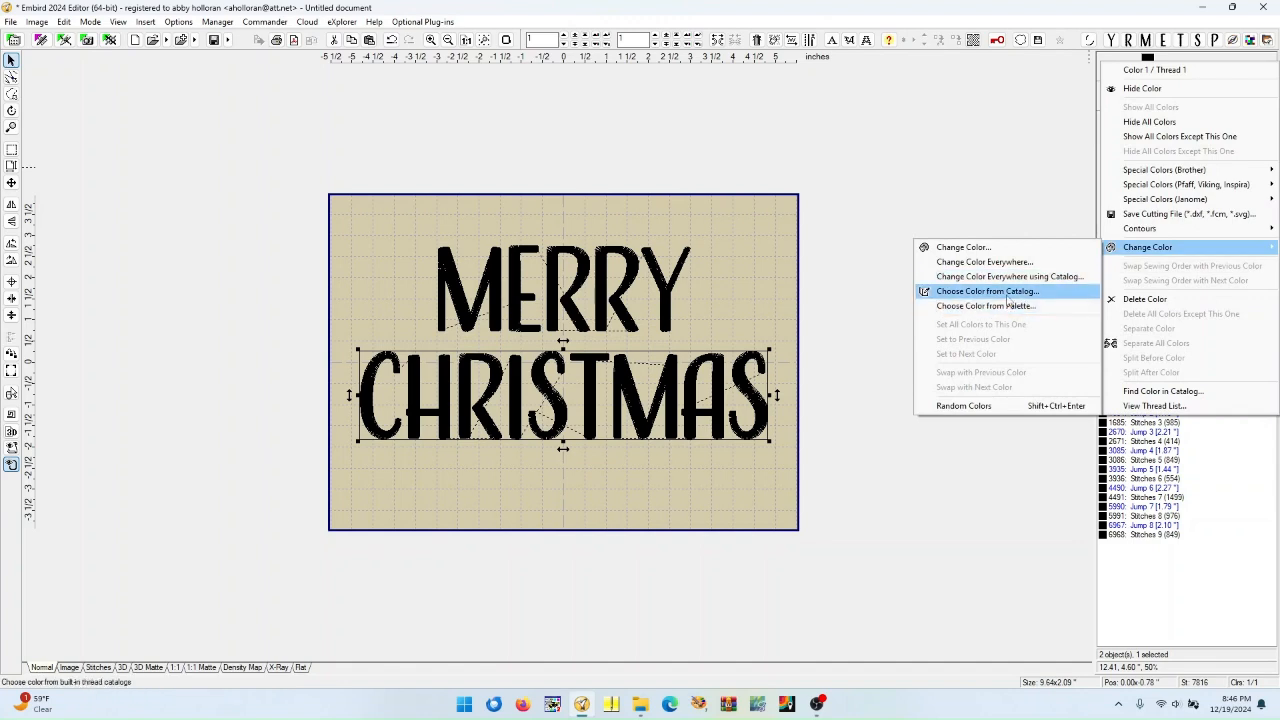
{"action": "left_click", "coordinate": [988, 291]}
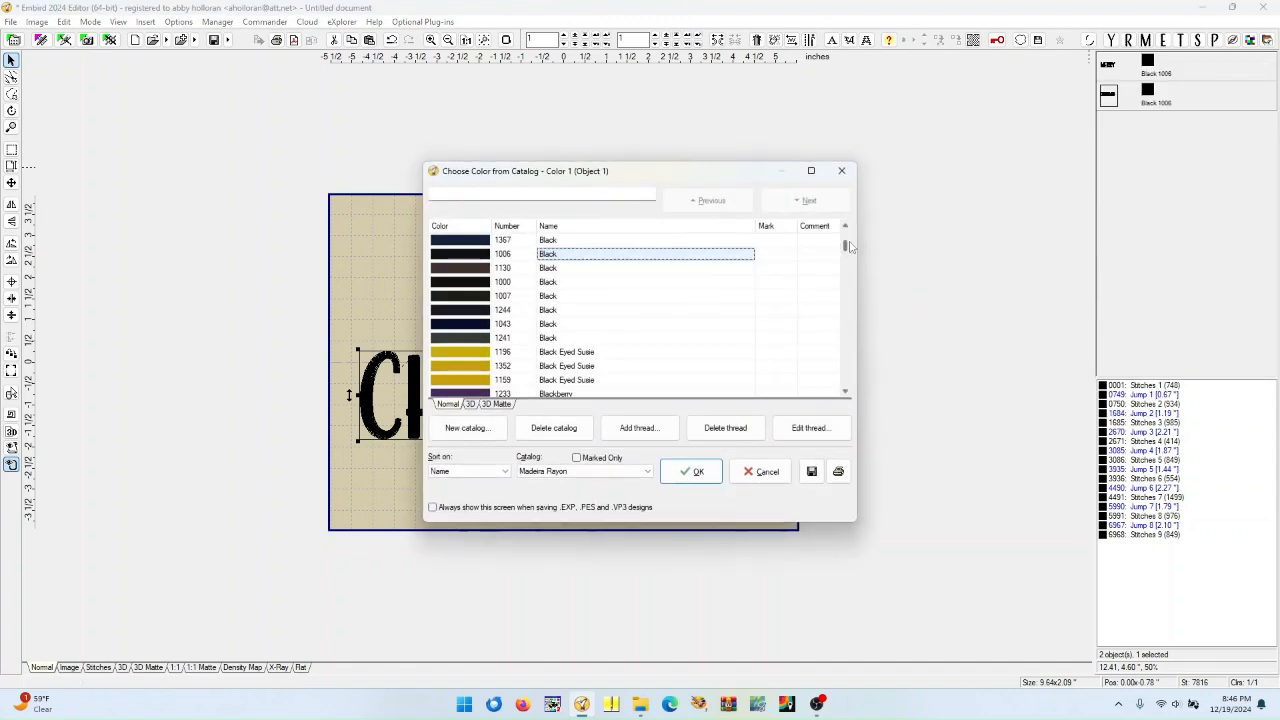
{"action": "left_click_drag", "start_coordinate": [848, 245], "coordinate": [853, 280]}
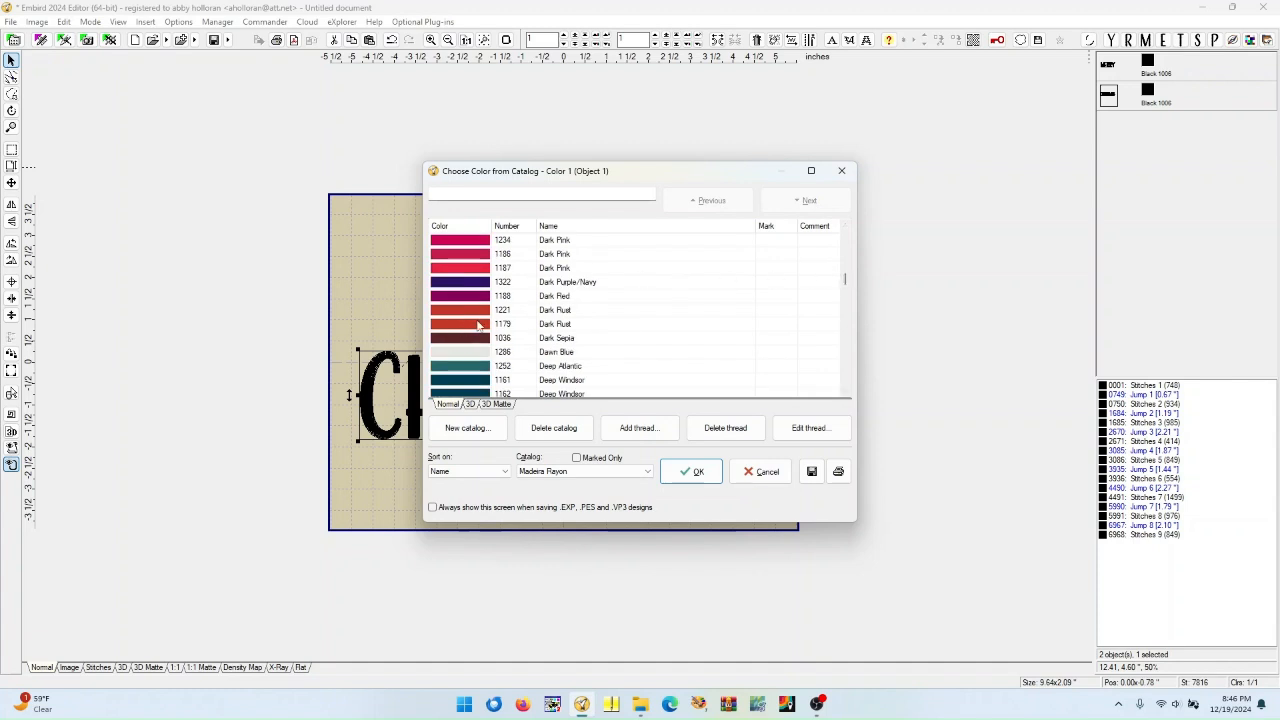
{"action": "scroll", "coordinate": [478, 326], "scroll_direction": "down", "scroll_amount": 4}
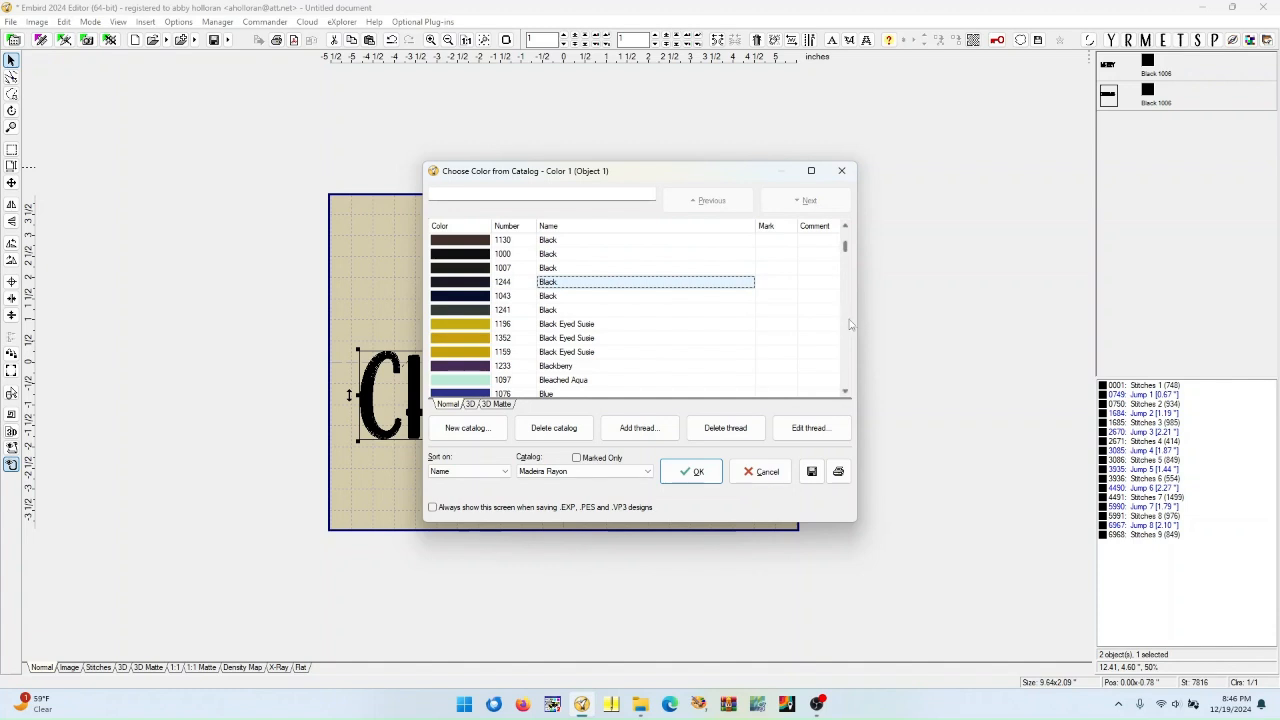
{"action": "left_click_drag", "start_coordinate": [846, 246], "coordinate": [845, 265]}
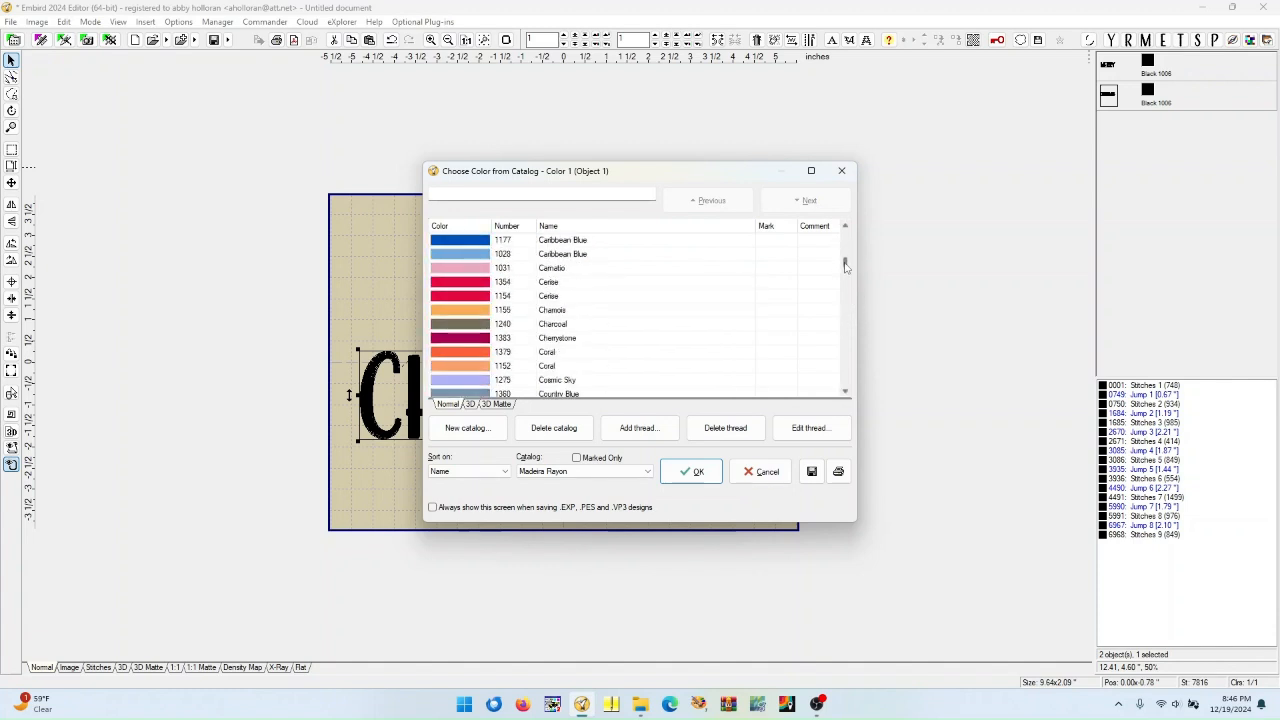
{"action": "left_click", "coordinate": [487, 298]}
{"action": "left_click", "coordinate": [690, 471]}
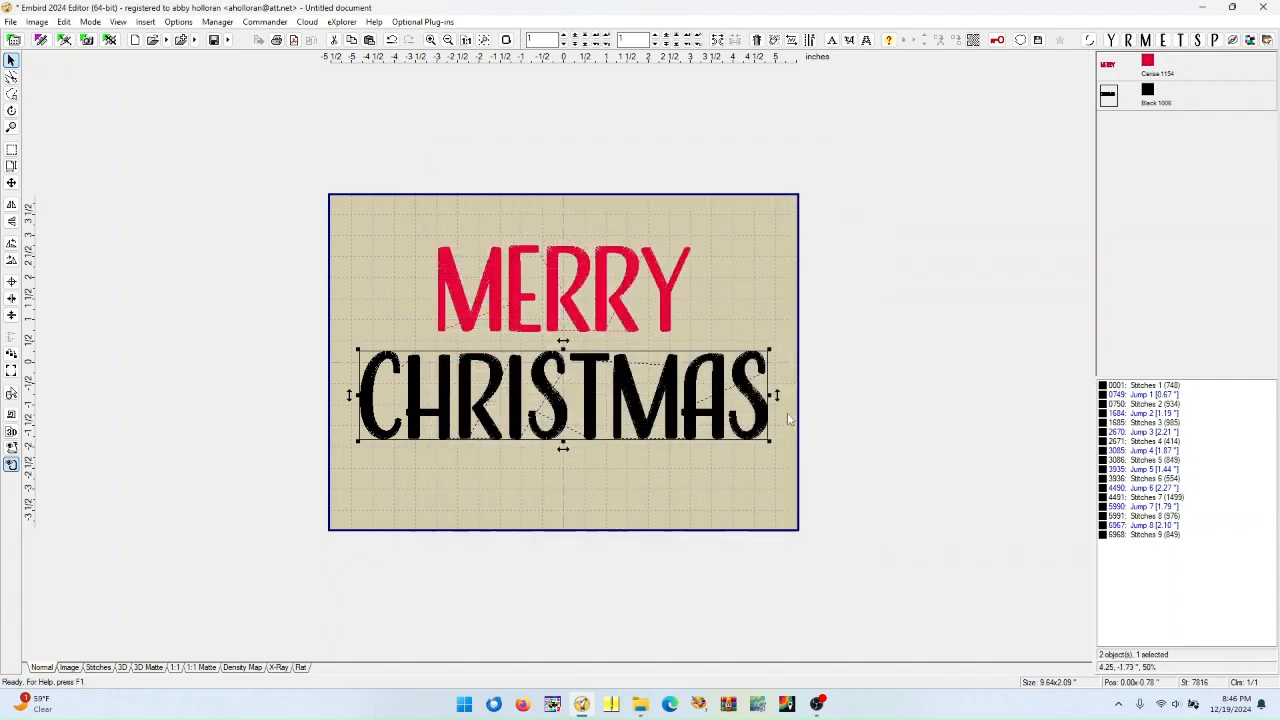
Change CHRISTMAS's thread color to Dark Green 1304 from the Madeira Rayon catalog
{"action": "right_click", "coordinate": [1152, 78]}
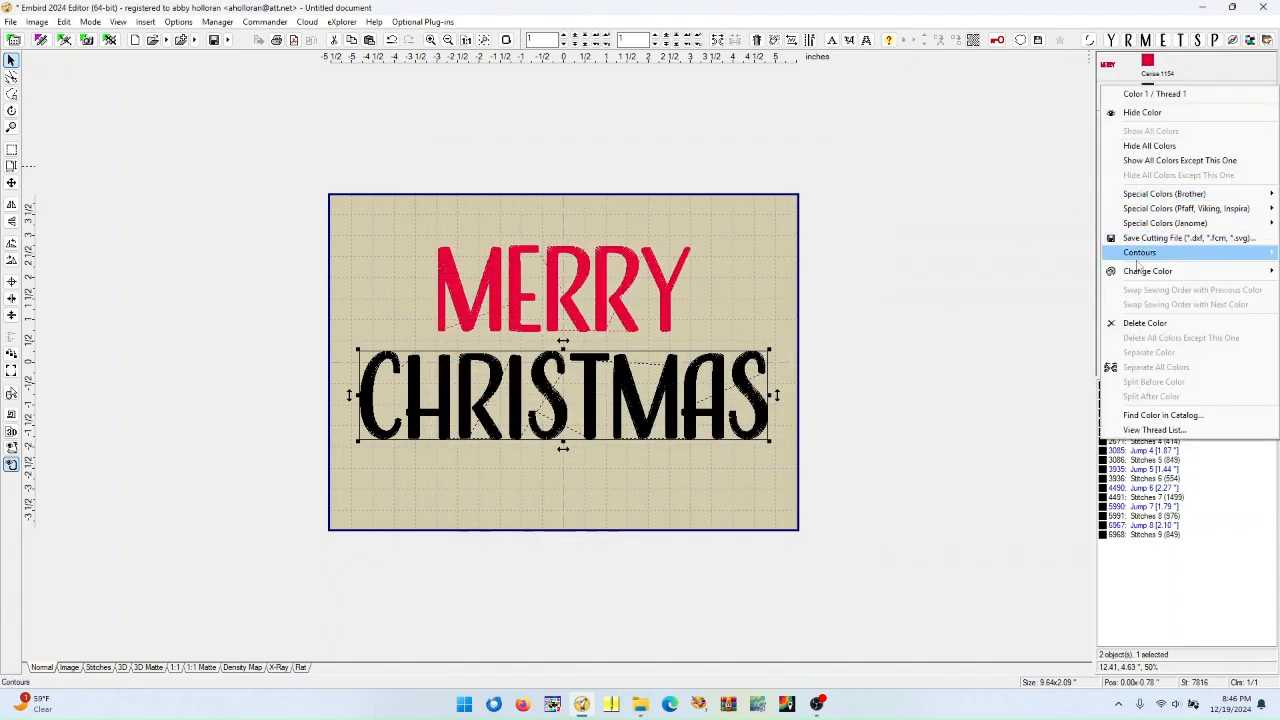
{"action": "mouse_move", "coordinate": [1137, 279]}
{"action": "left_click", "coordinate": [985, 315]}
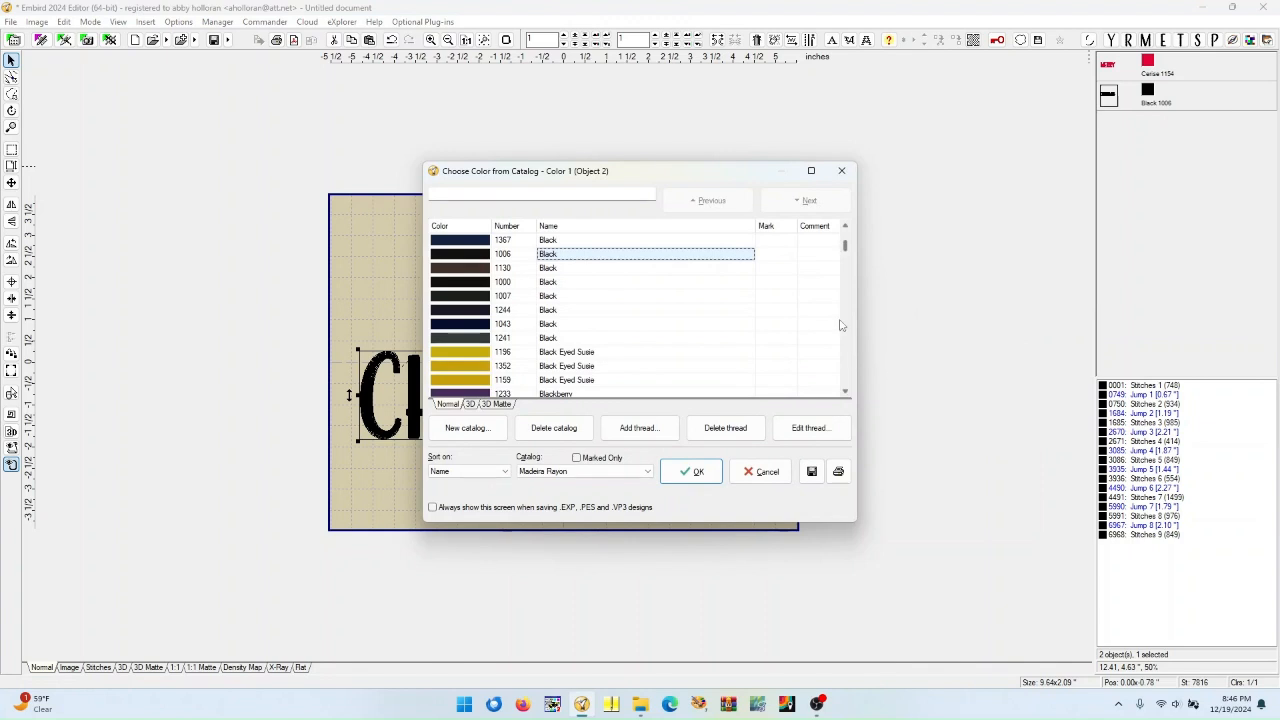
{"action": "scroll", "coordinate": [818, 276], "scroll_direction": "down", "scroll_amount": 10}
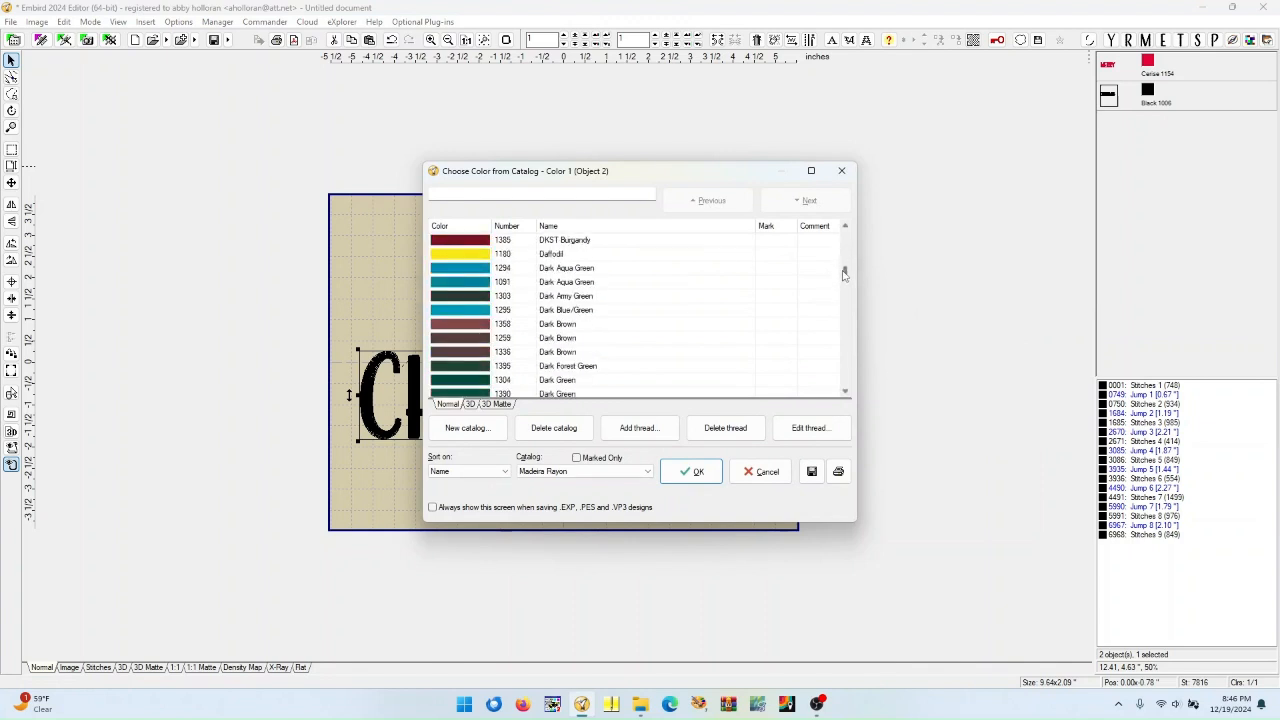
{"action": "left_click", "coordinate": [488, 339]}
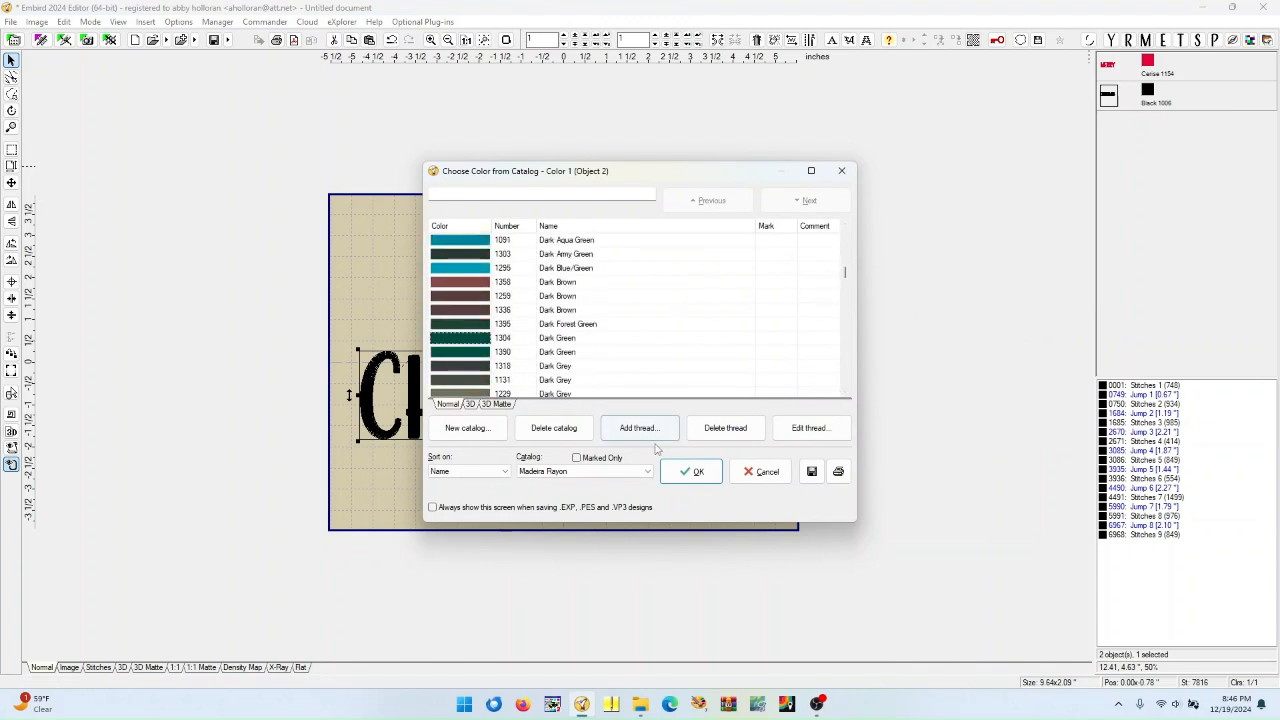
{"action": "left_click", "coordinate": [692, 472]}
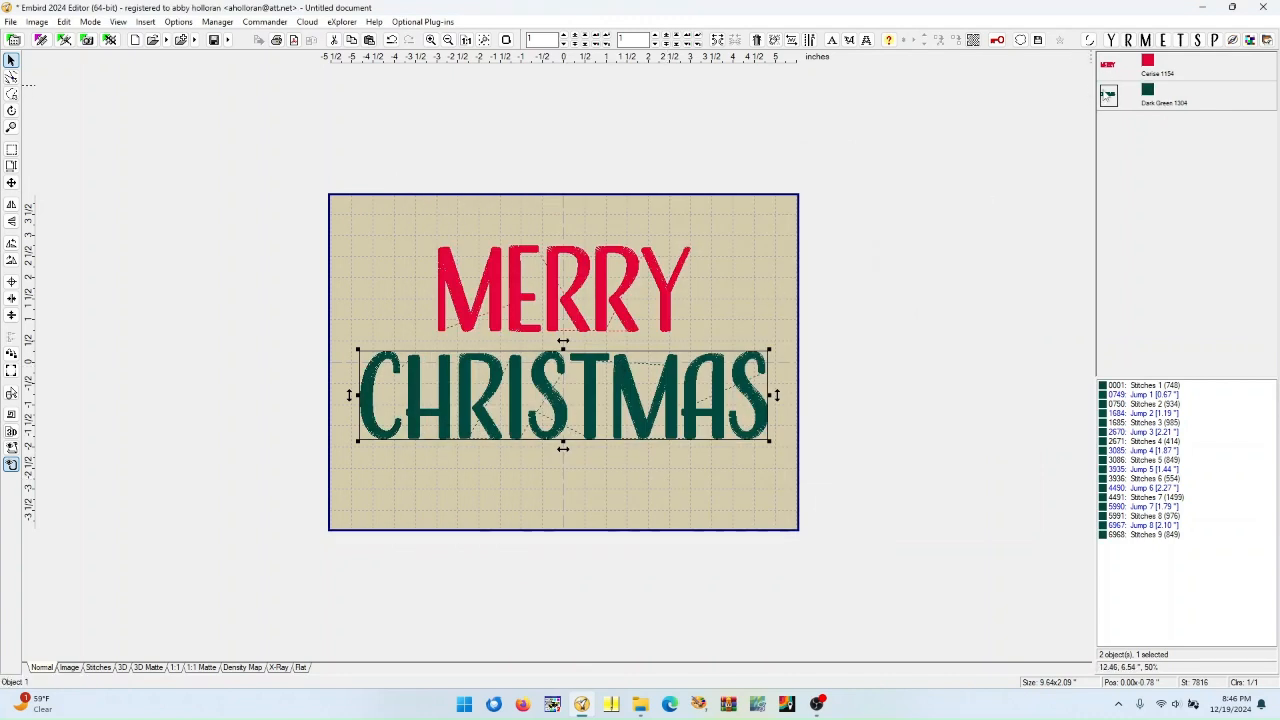
Select both words and center them together in the hoop
{"action": "mouse_move", "coordinate": [1109, 78]}
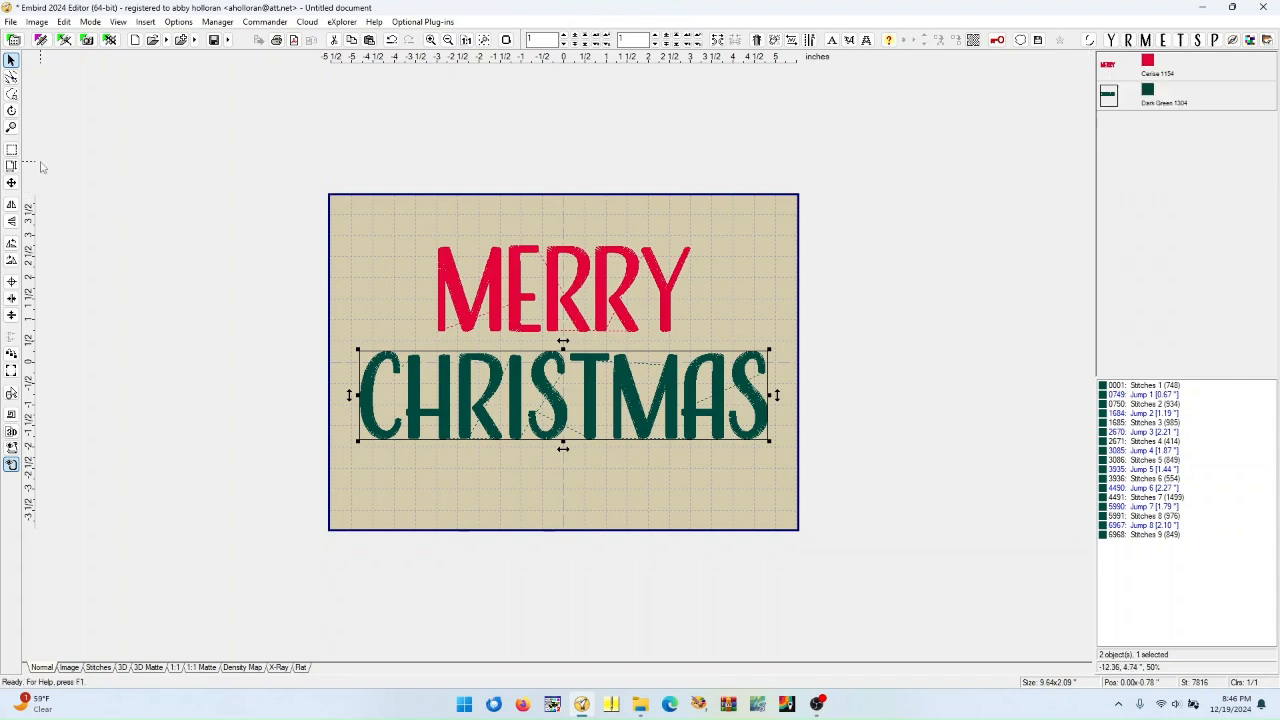
{"action": "left_click", "coordinate": [12, 150]}
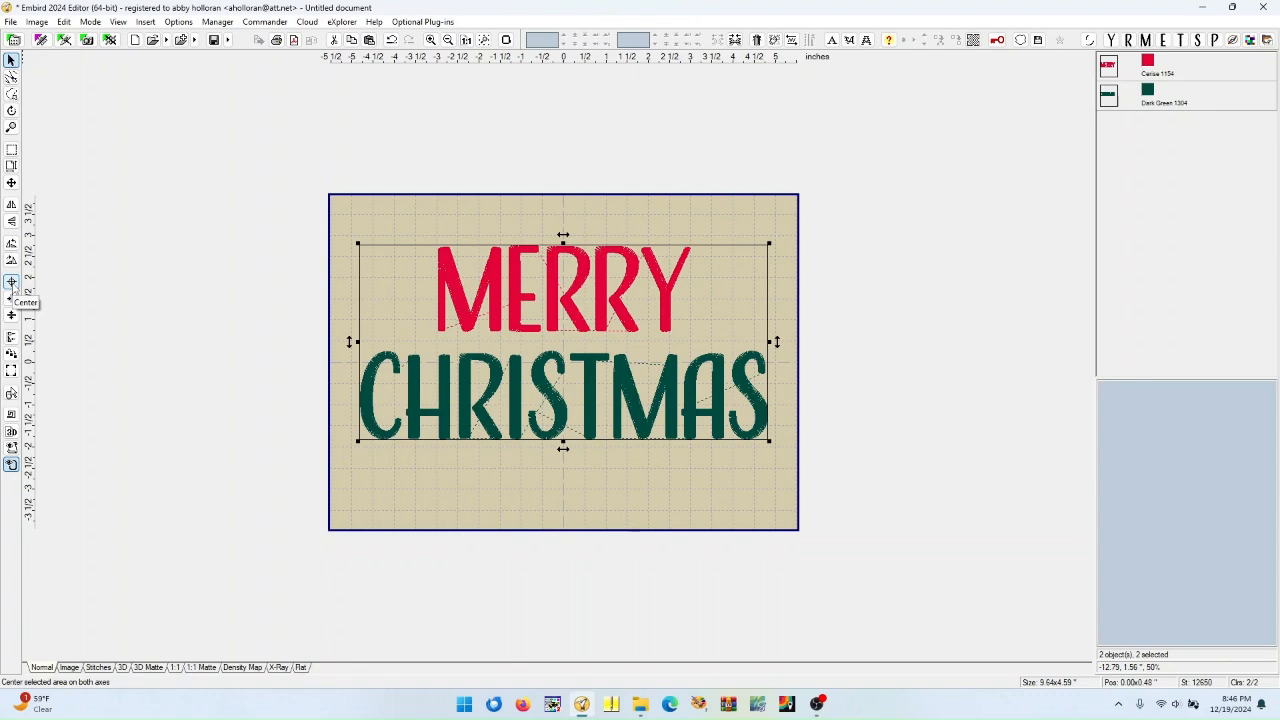
{"action": "left_click", "coordinate": [11, 283]}
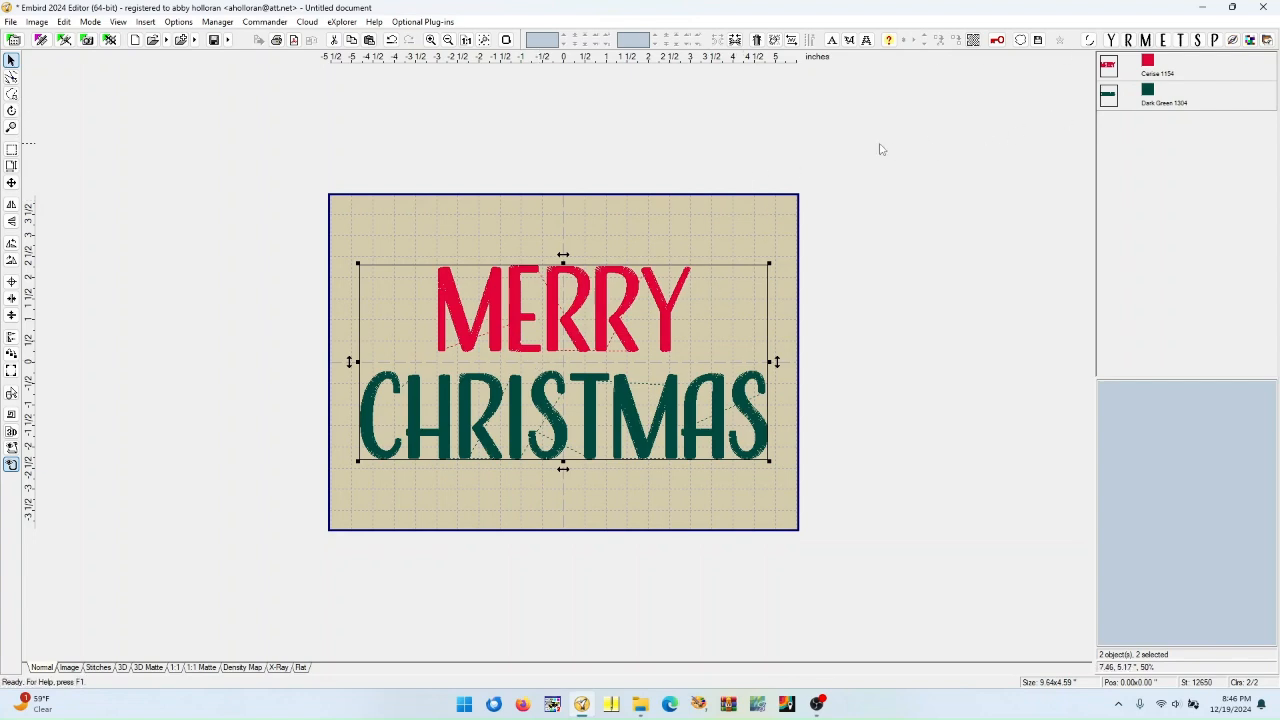
Join both words into one object and rotate it to the left by 90 degrees
{"action": "left_click", "coordinate": [735, 40]}
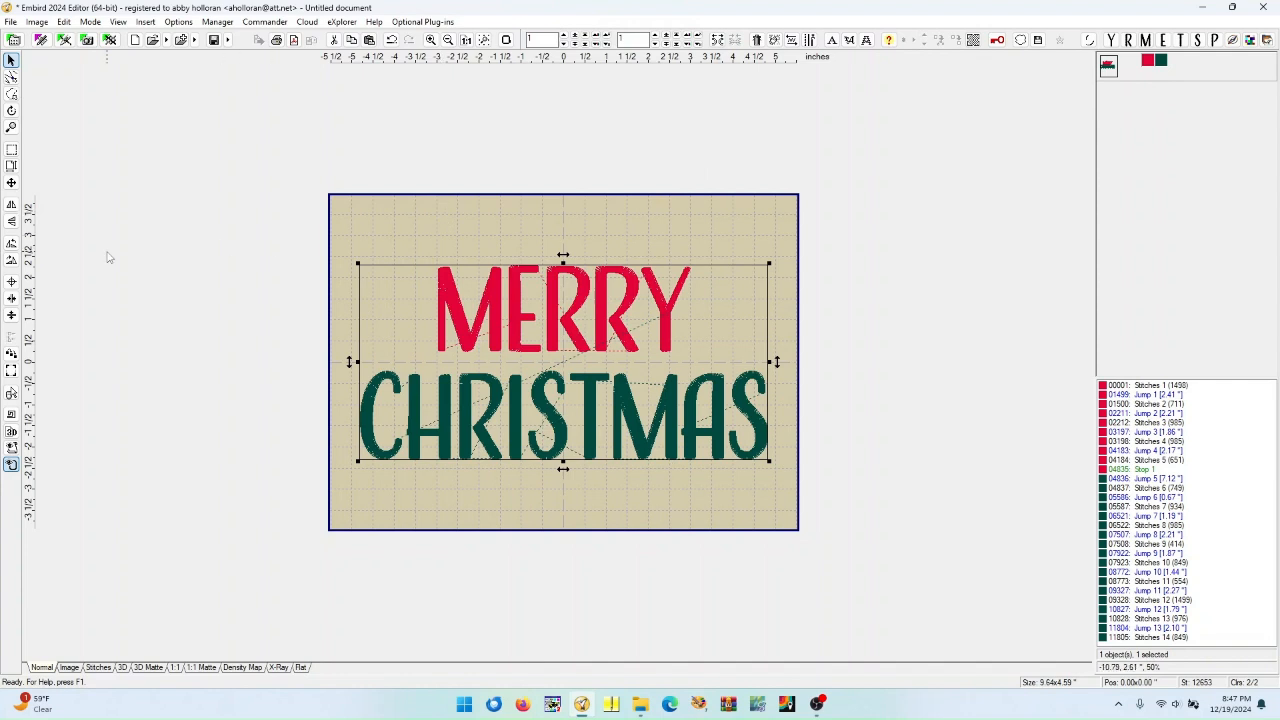
{"action": "left_click", "coordinate": [11, 245]}
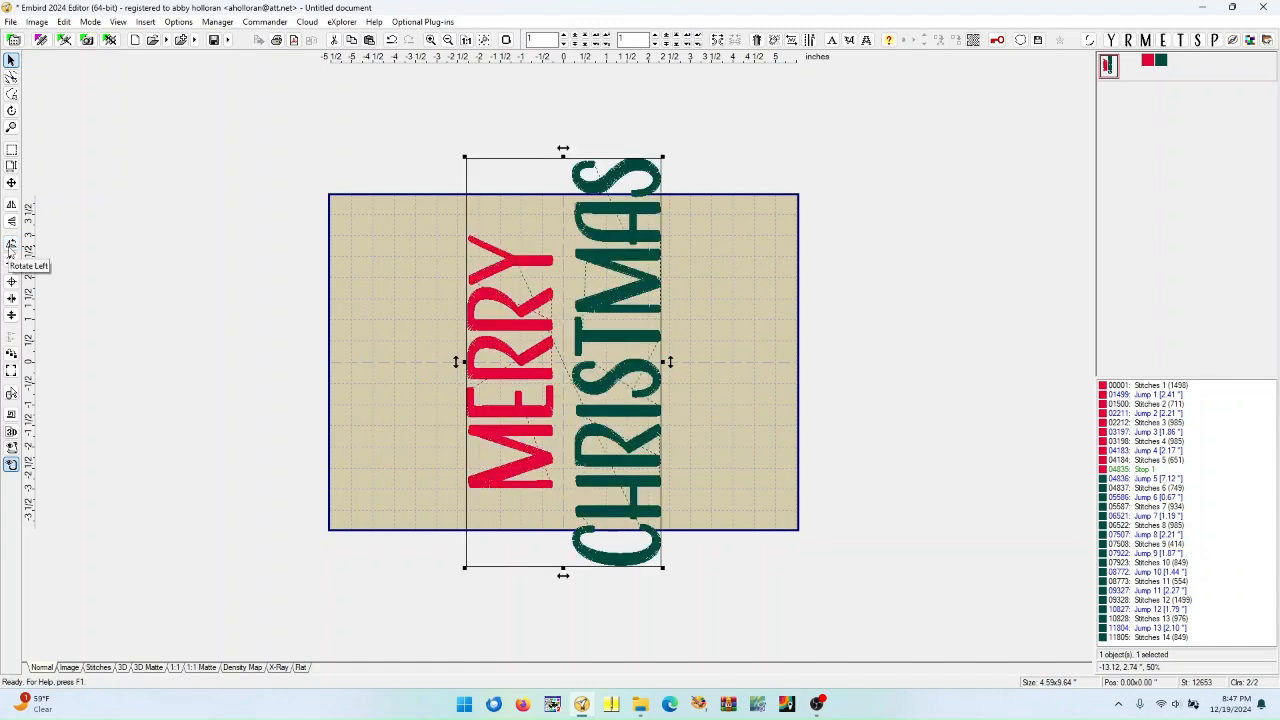
Change the hoop to the Janome RE28b Hoop (7.9 x 11.0") in vertical orientation
{"action": "left_click", "coordinate": [506, 40]}
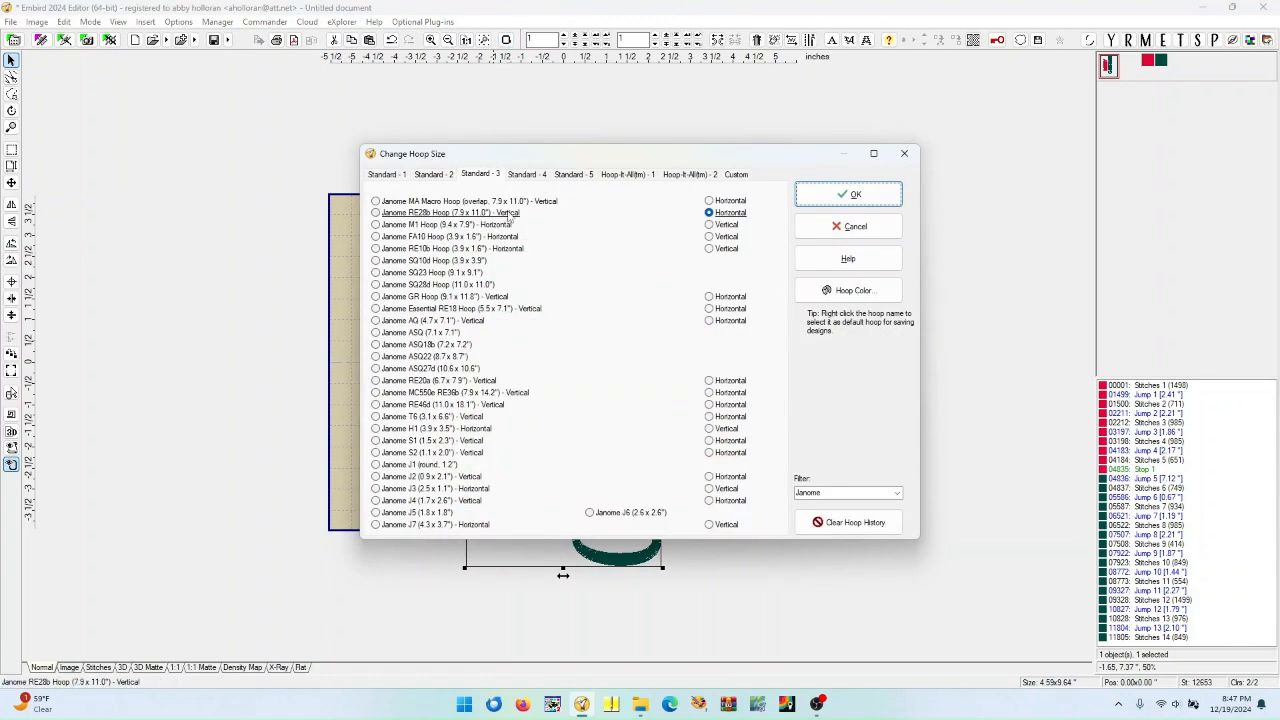
{"action": "left_click", "coordinate": [376, 213]}
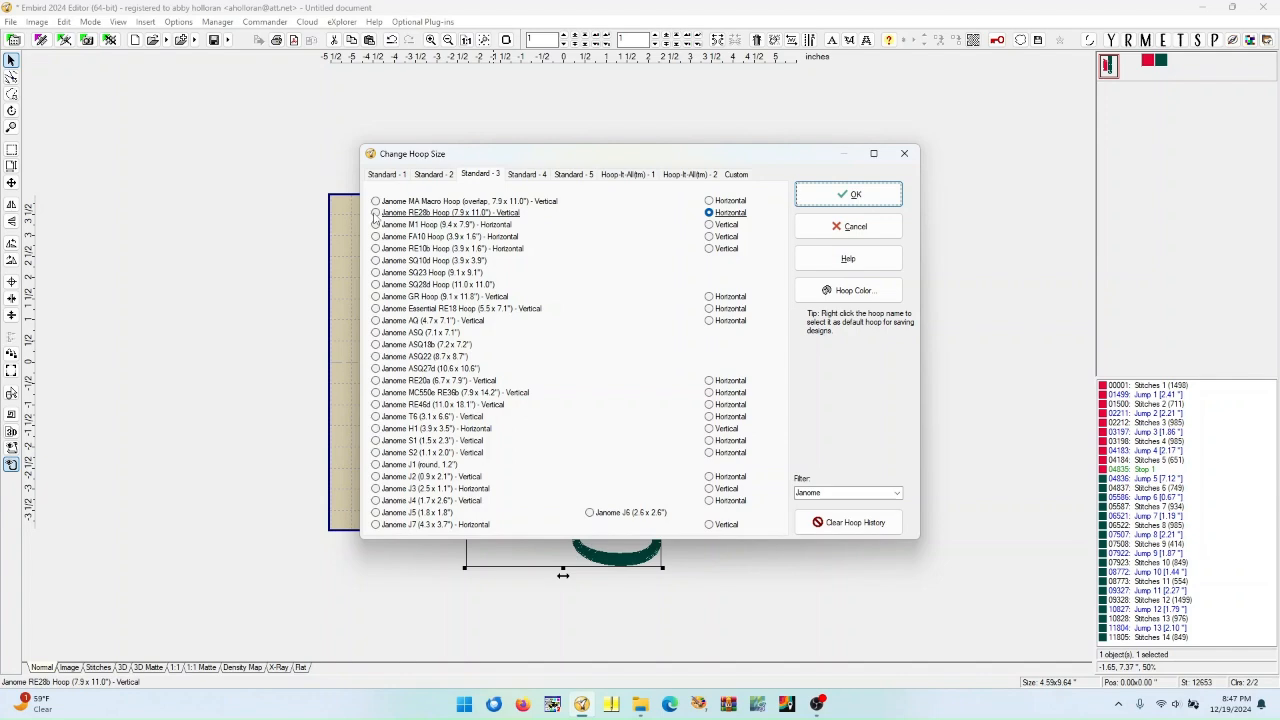
{"action": "left_click", "coordinate": [836, 197]}
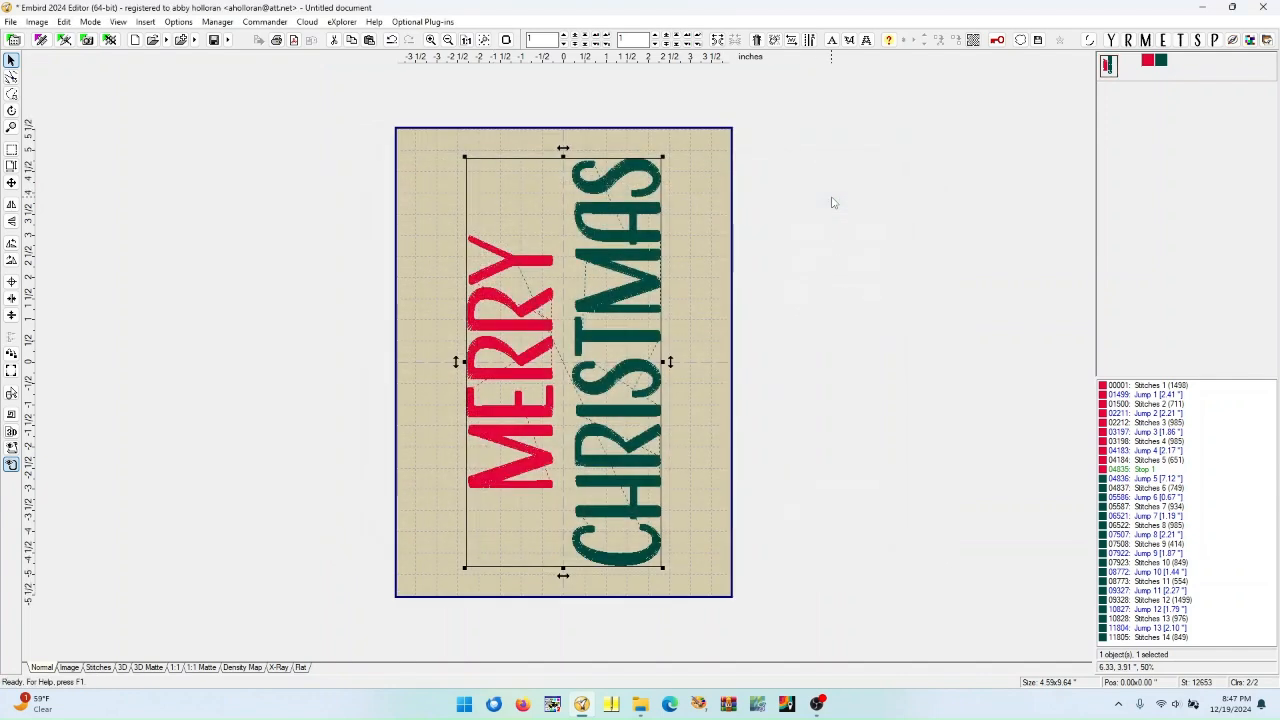
{"action": "left_click", "coordinate": [12, 22]}
{"action": "left_click", "coordinate": [40, 146]}
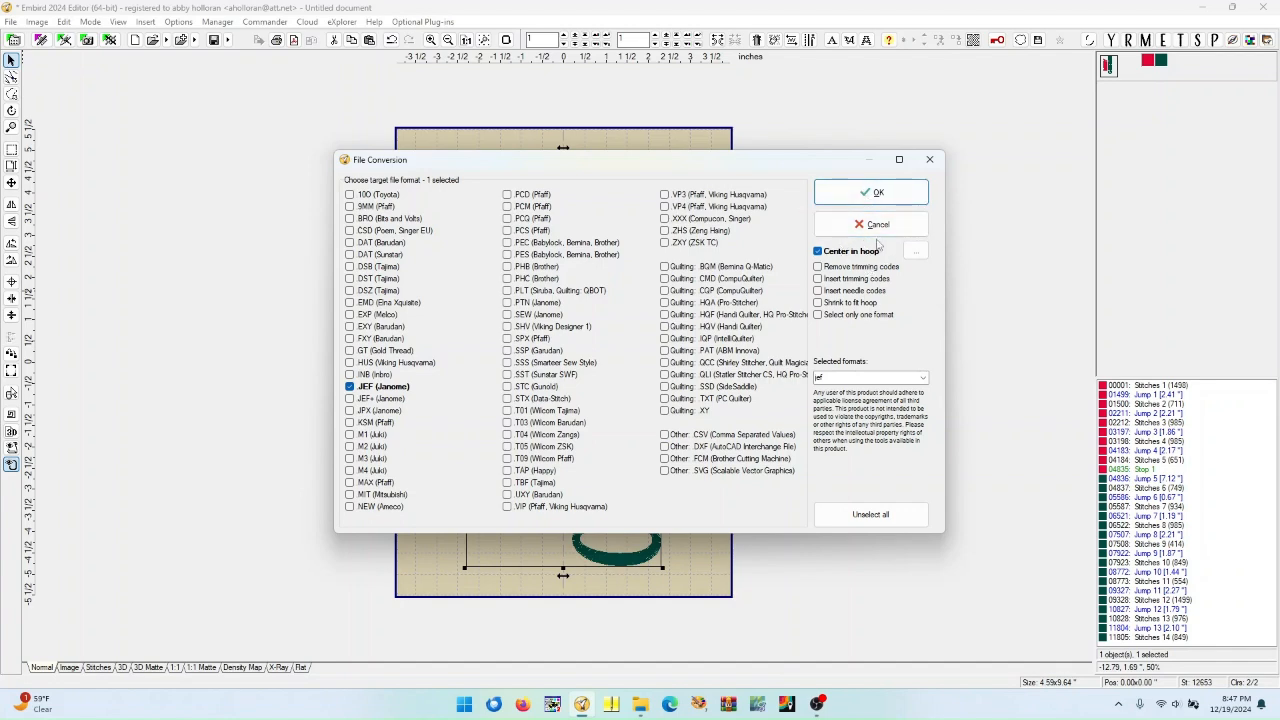
{"action": "left_click", "coordinate": [872, 195]}
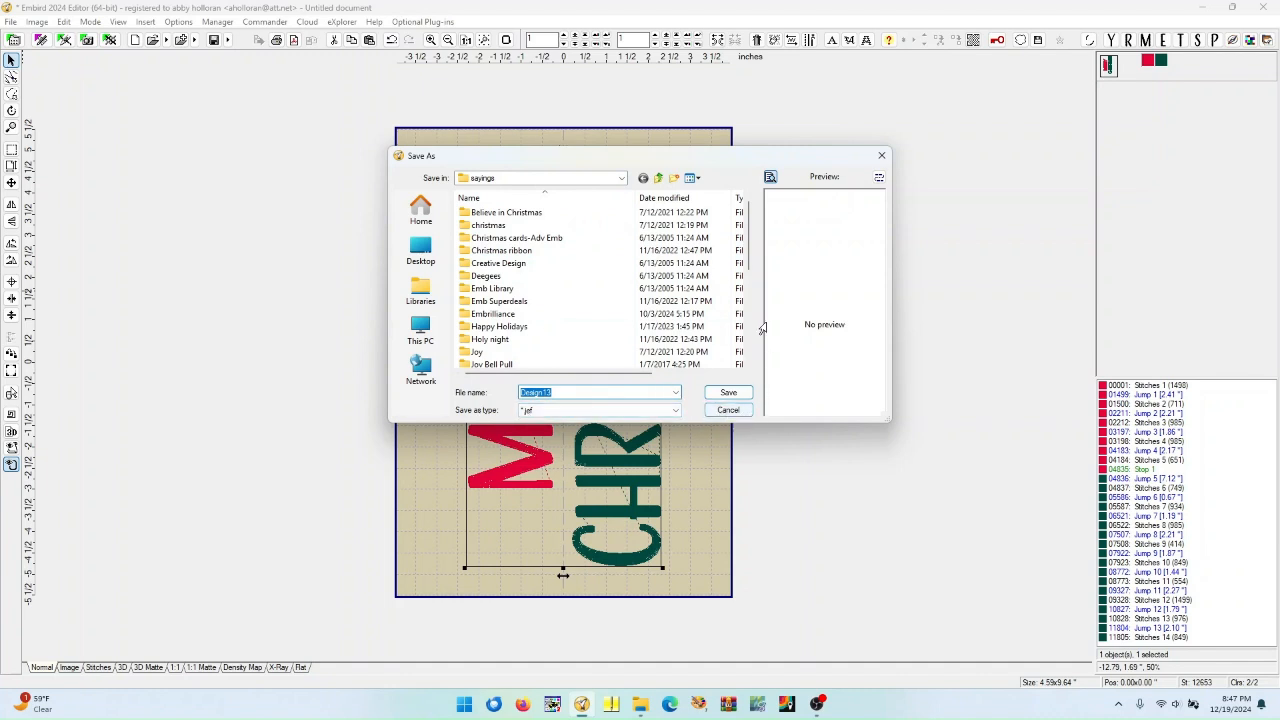
{"action": "left_click", "coordinate": [742, 414]}
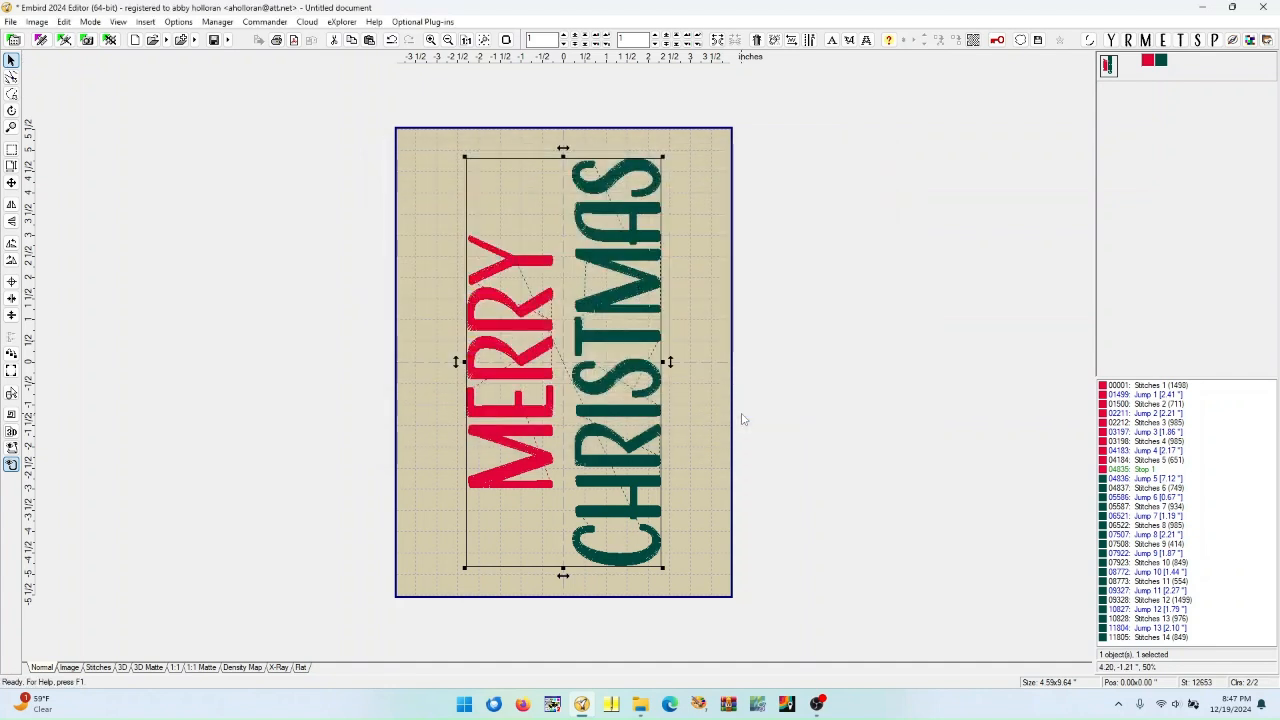